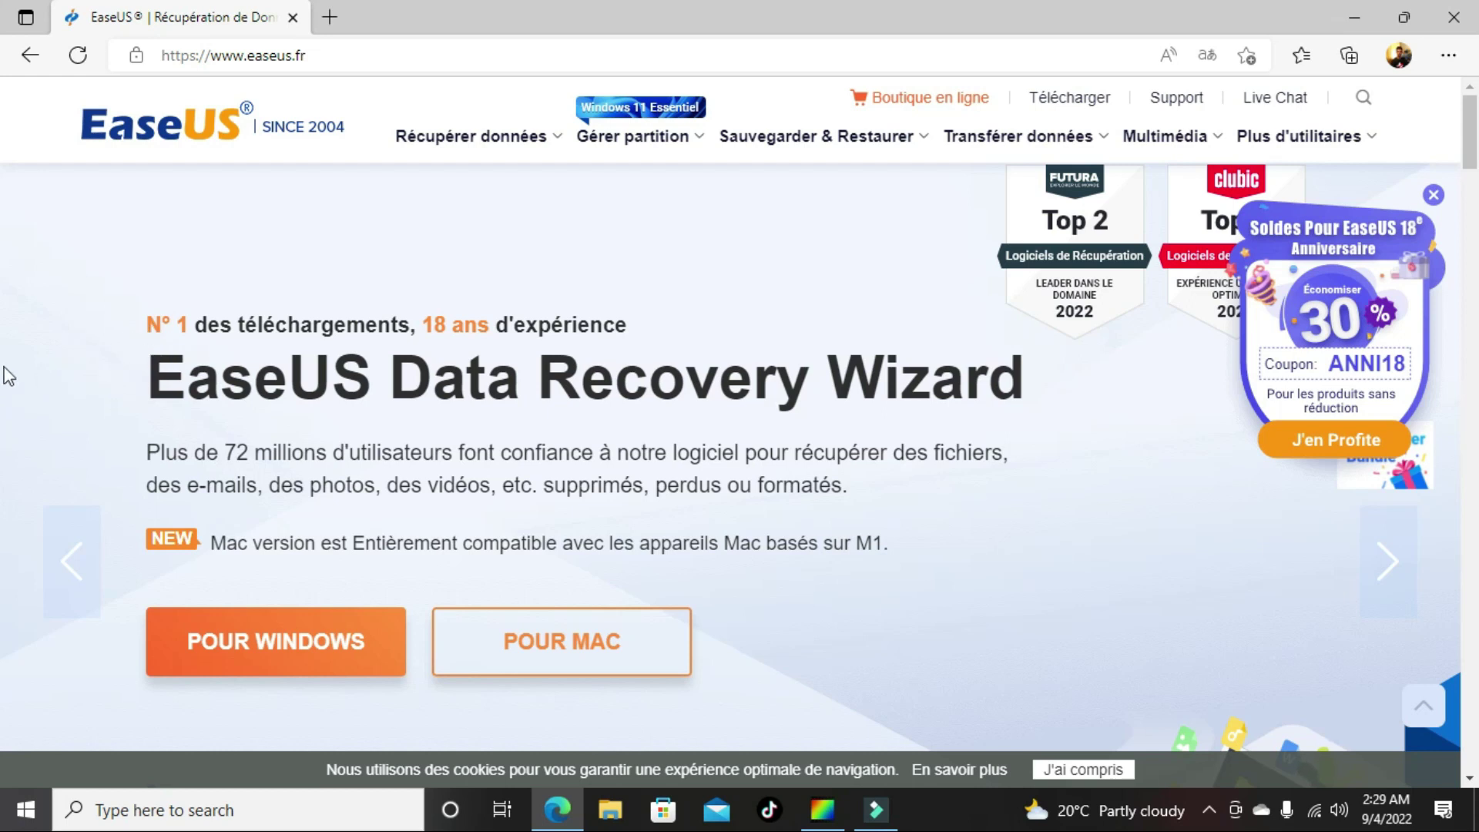
Step: Download the free trial of EaseUS Data Recovery Wizard Pro for Windows from the EaseUS website
scroll(204, 343, "down", 4)
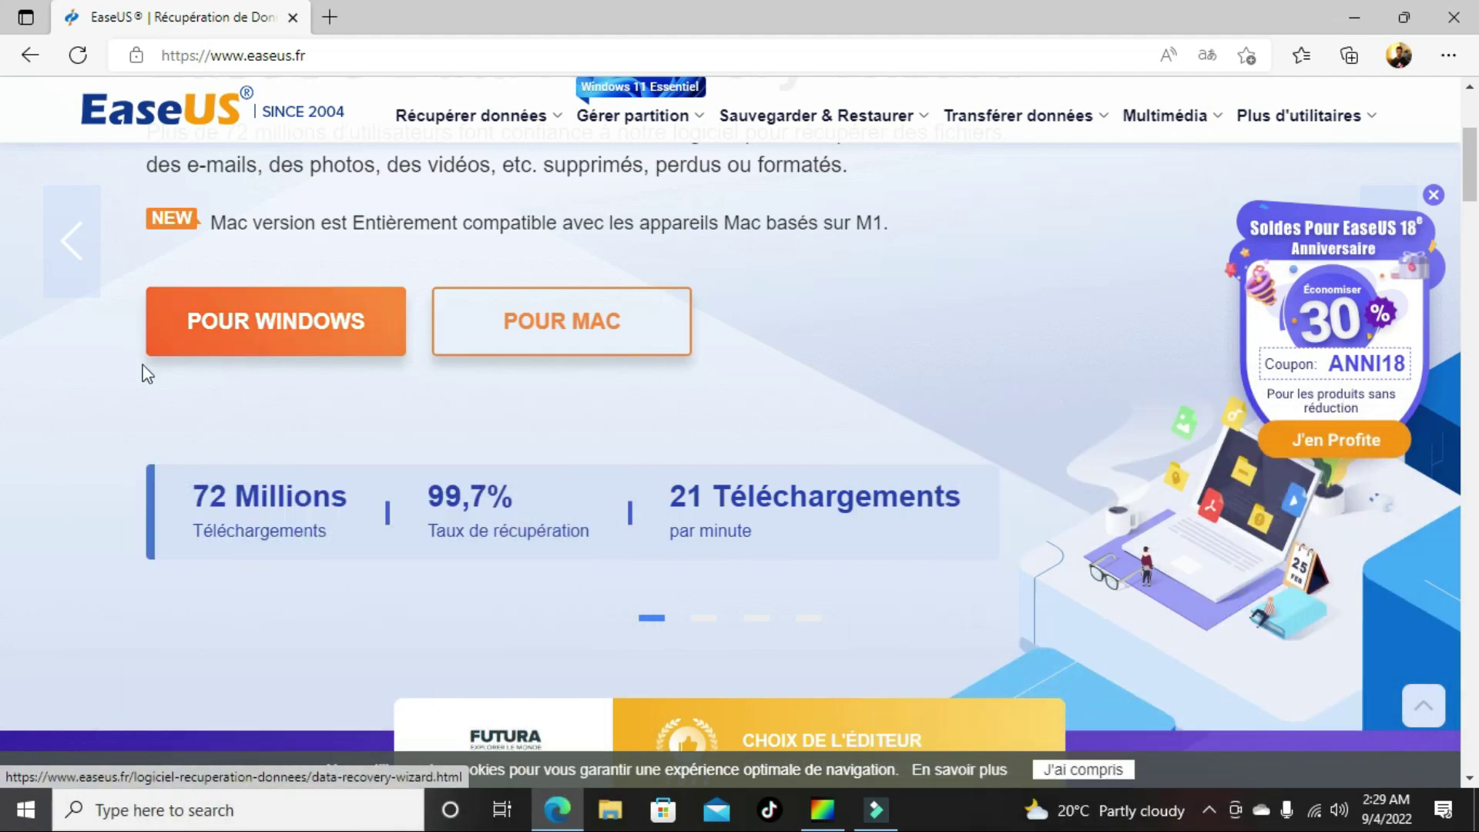
left_click(205, 353)
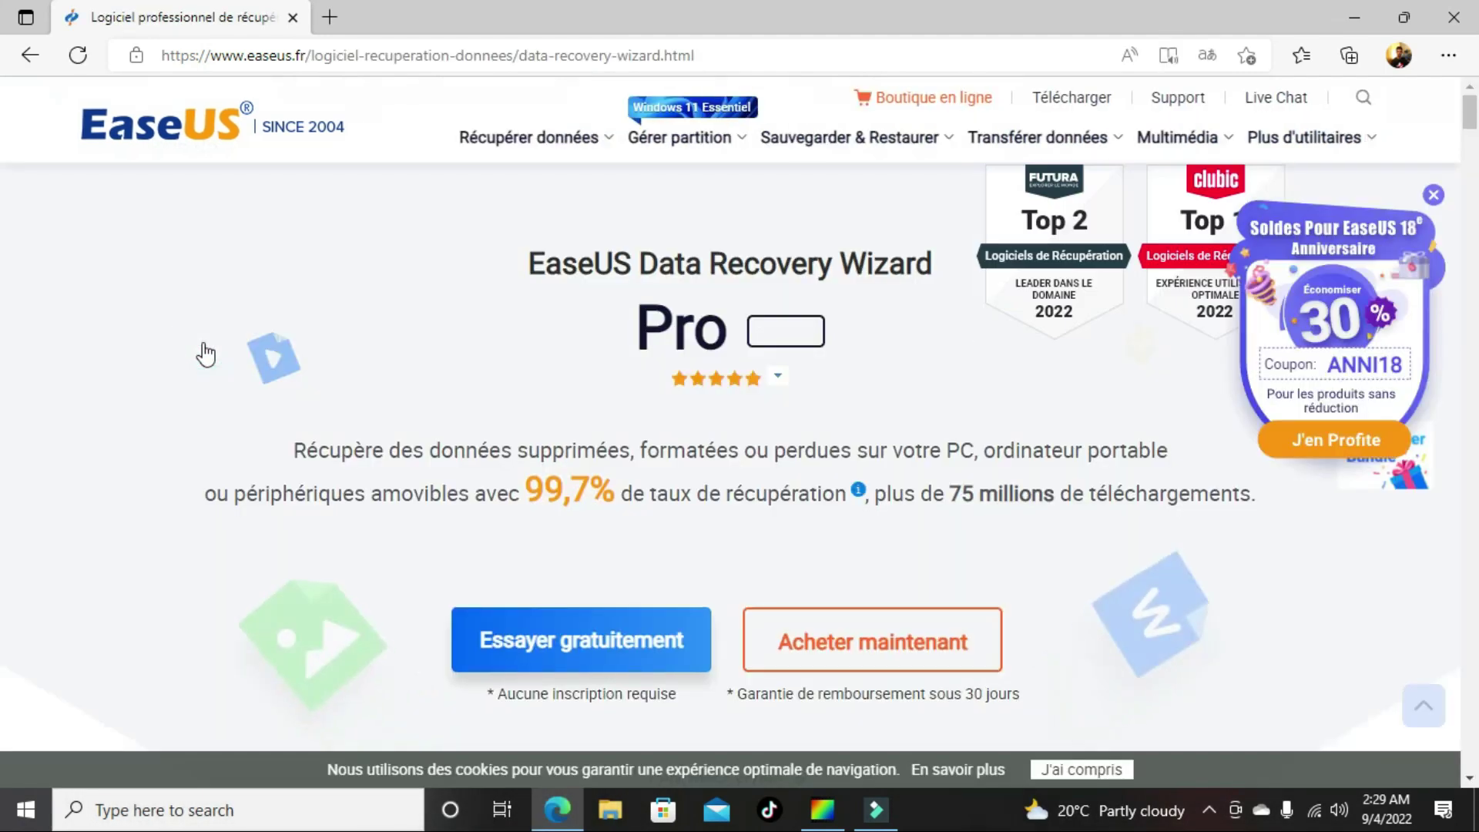
scroll(437, 404, "down", 3)
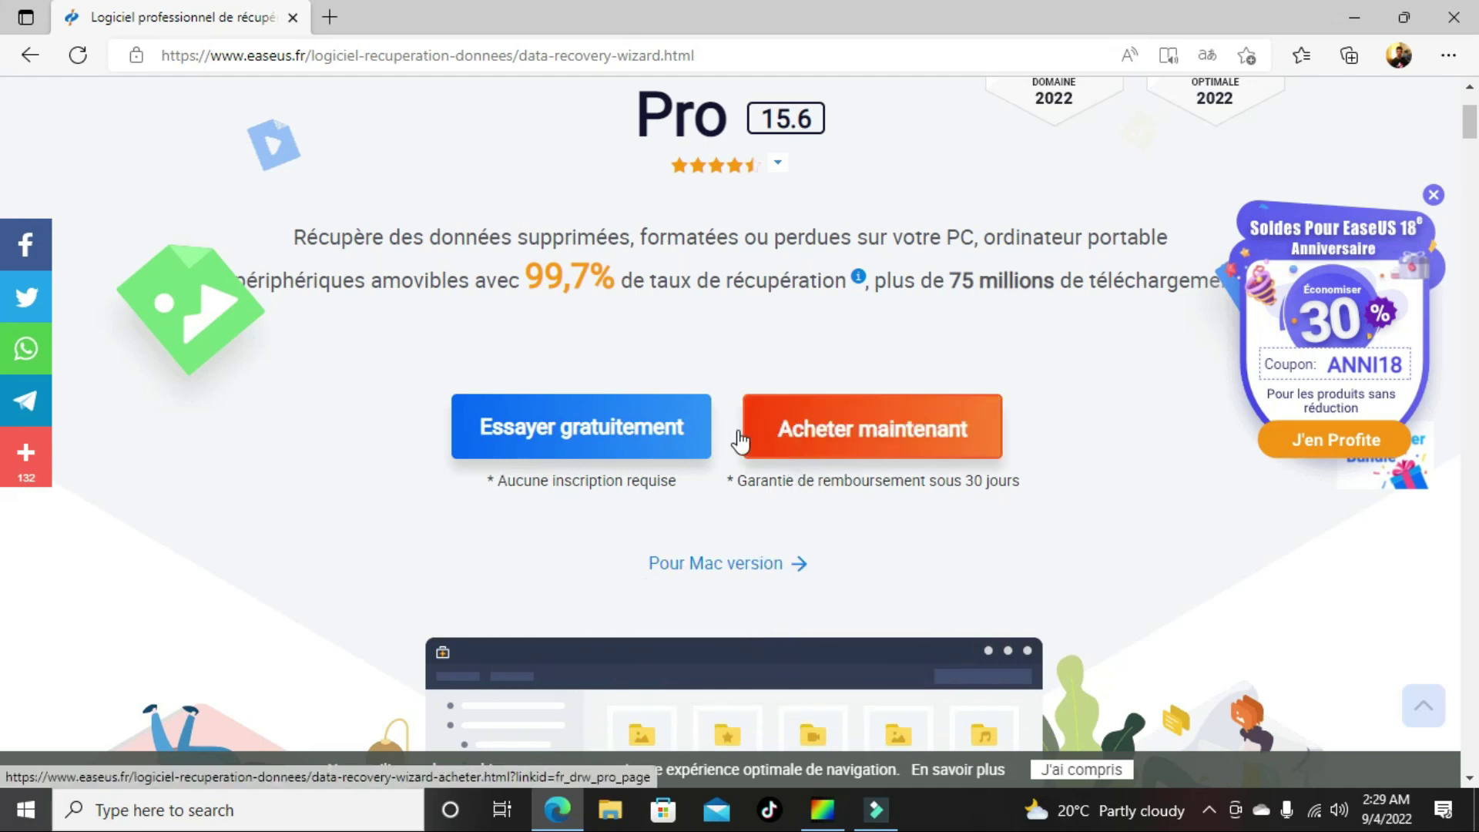
left_click(553, 442)
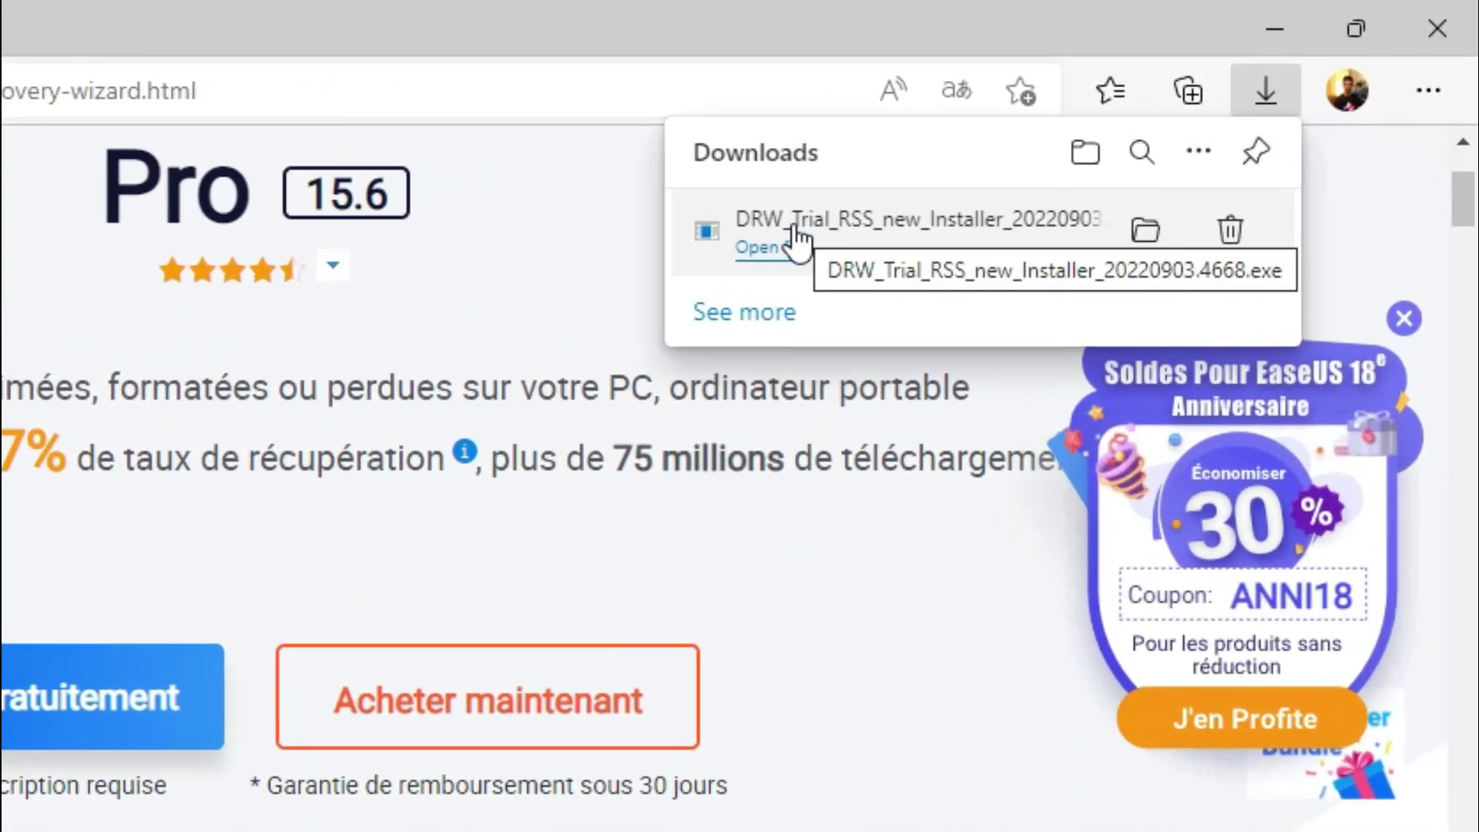
Step: Run the downloaded DRW_Trial installer, install EaseUS Data Recovery Wizard with the default settings and launch it
left_click(969, 170)
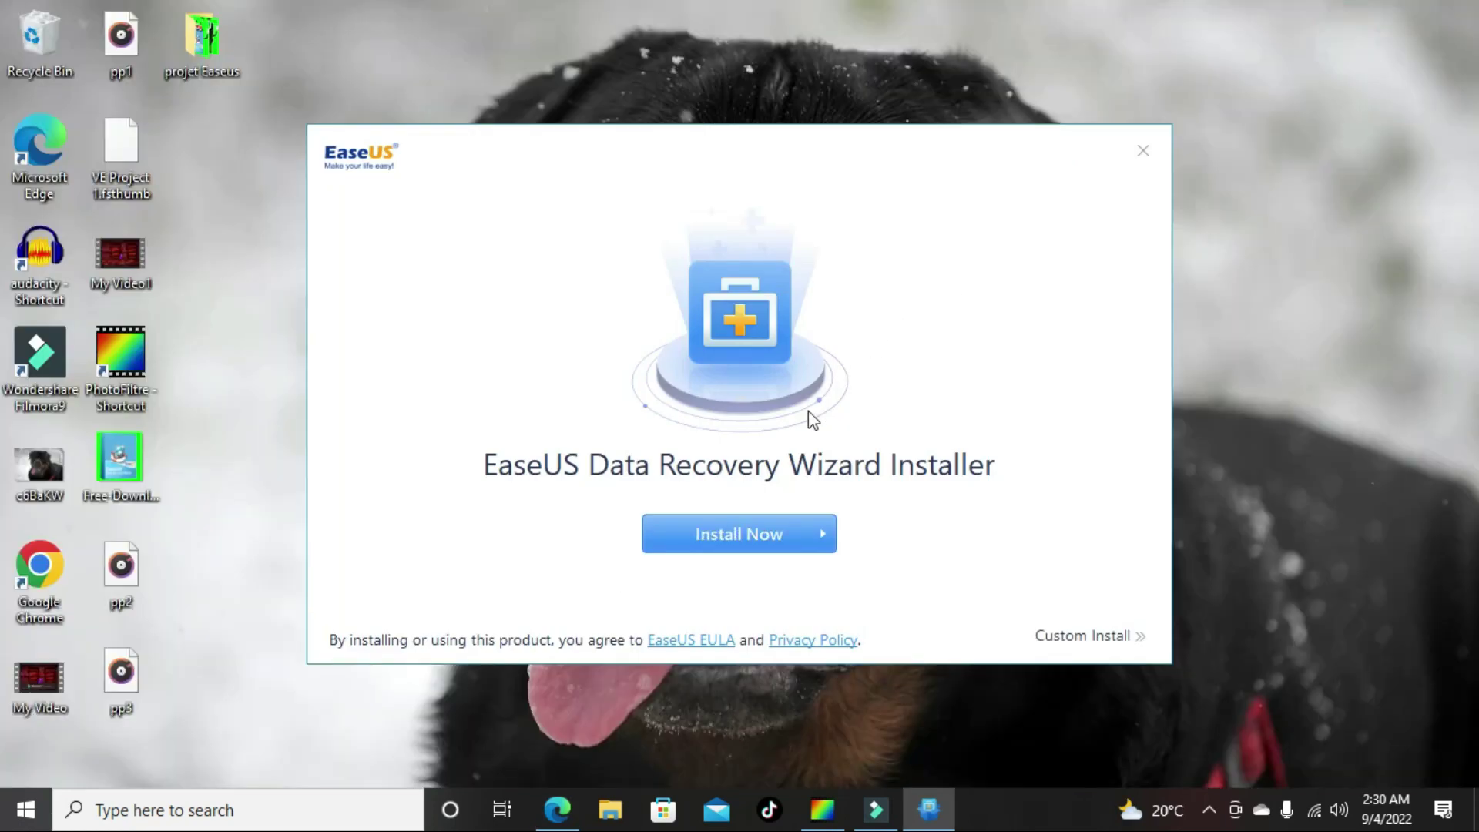
left_click(672, 536)
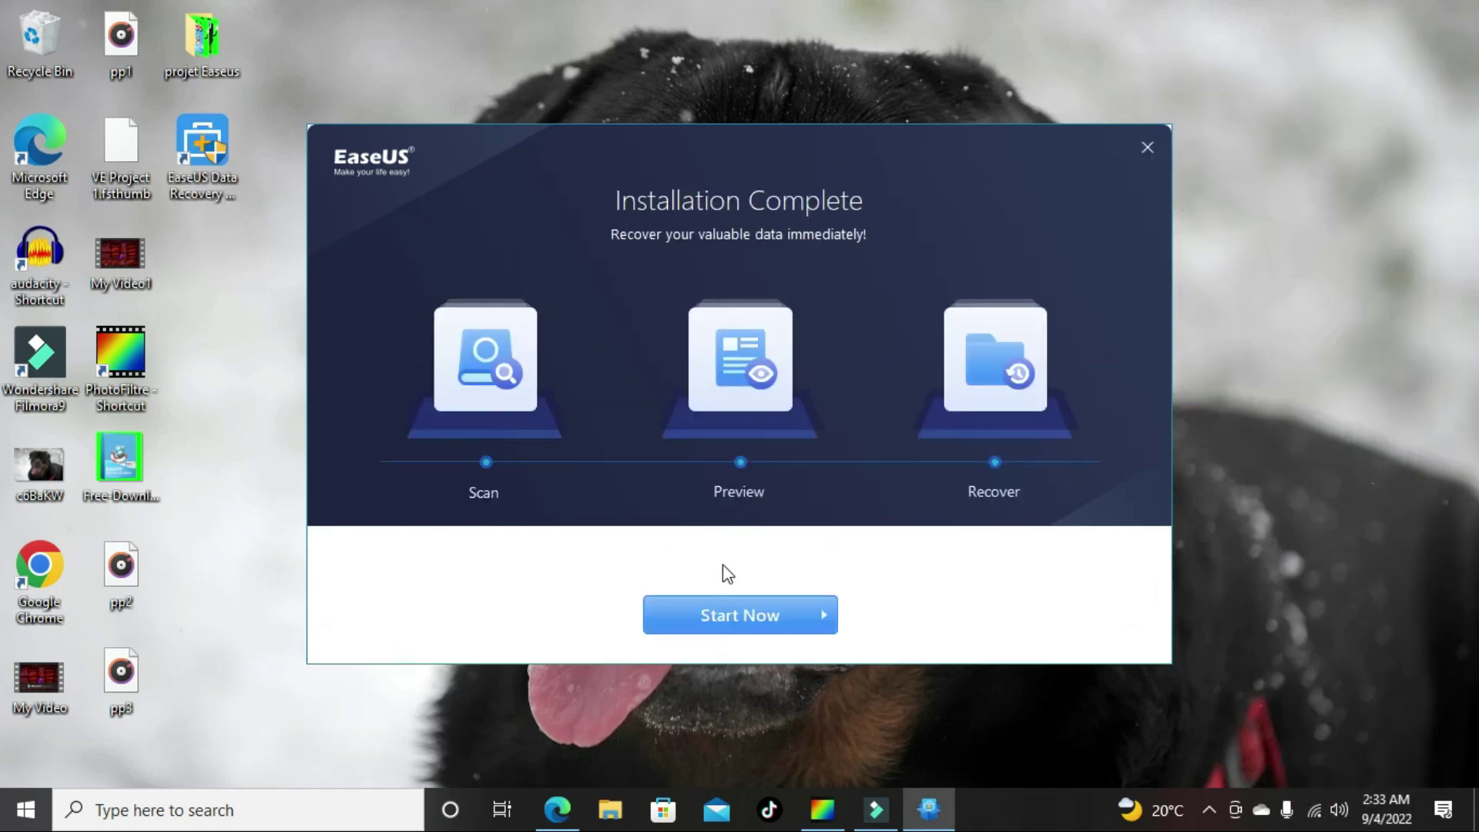
left_click(733, 622)
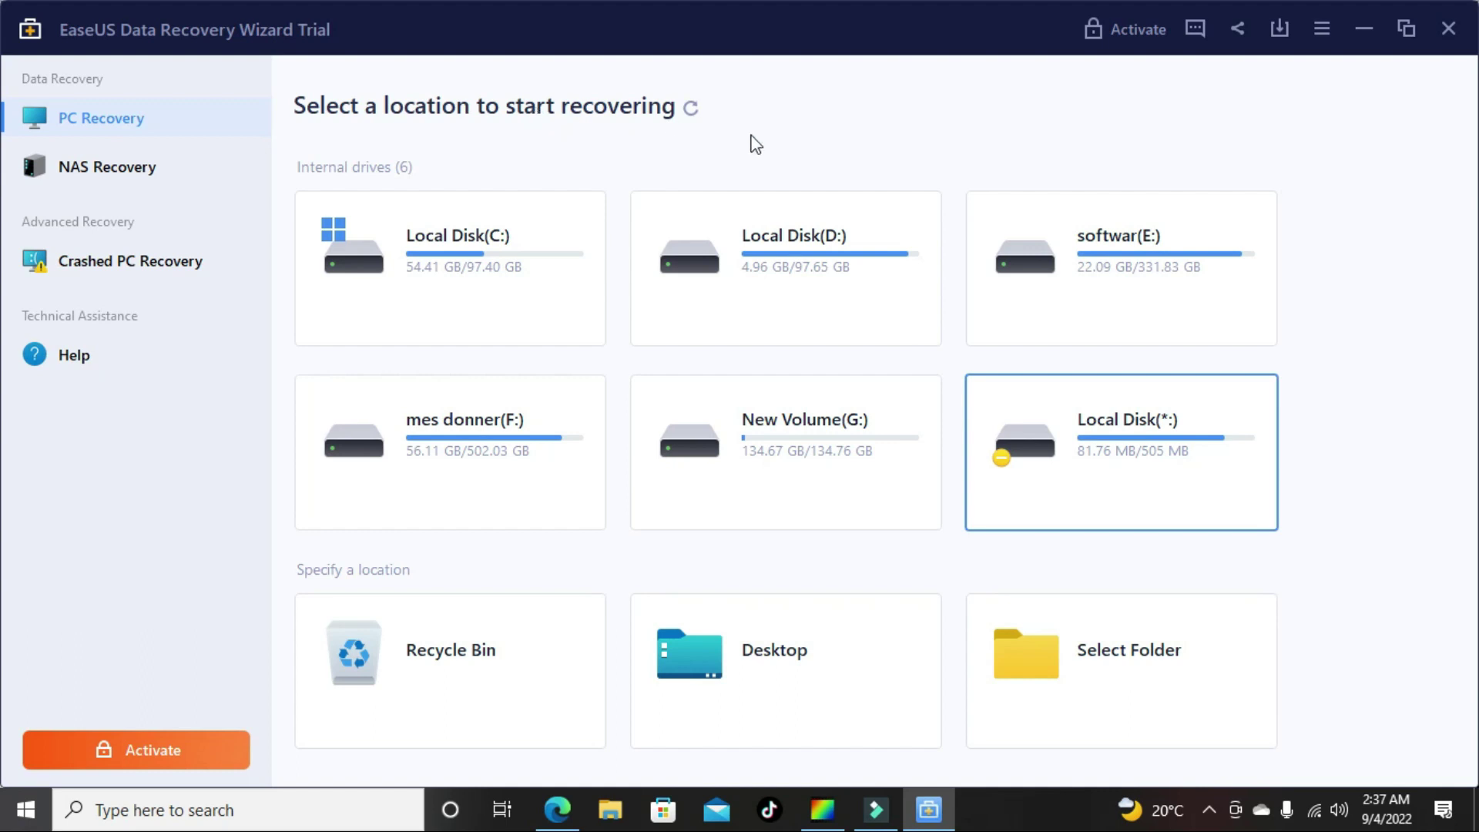
Step: Examine the internal drives and specified locations available for recovery, plus the NAS Recovery and Crashed PC Recovery sections
mouse_move(387, 268)
mouse_move(435, 408)
mouse_move(1003, 432)
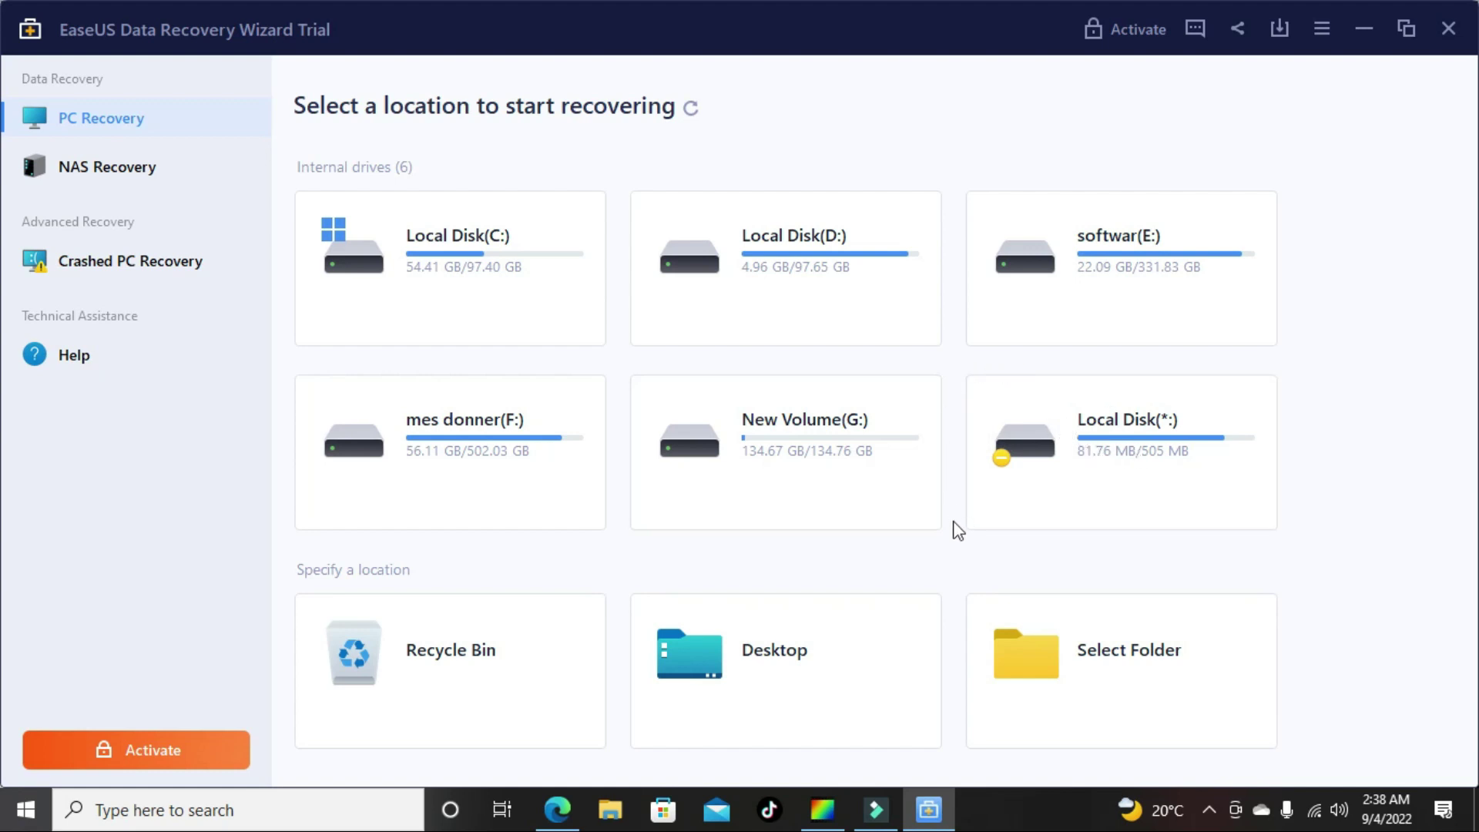
mouse_move(1014, 511)
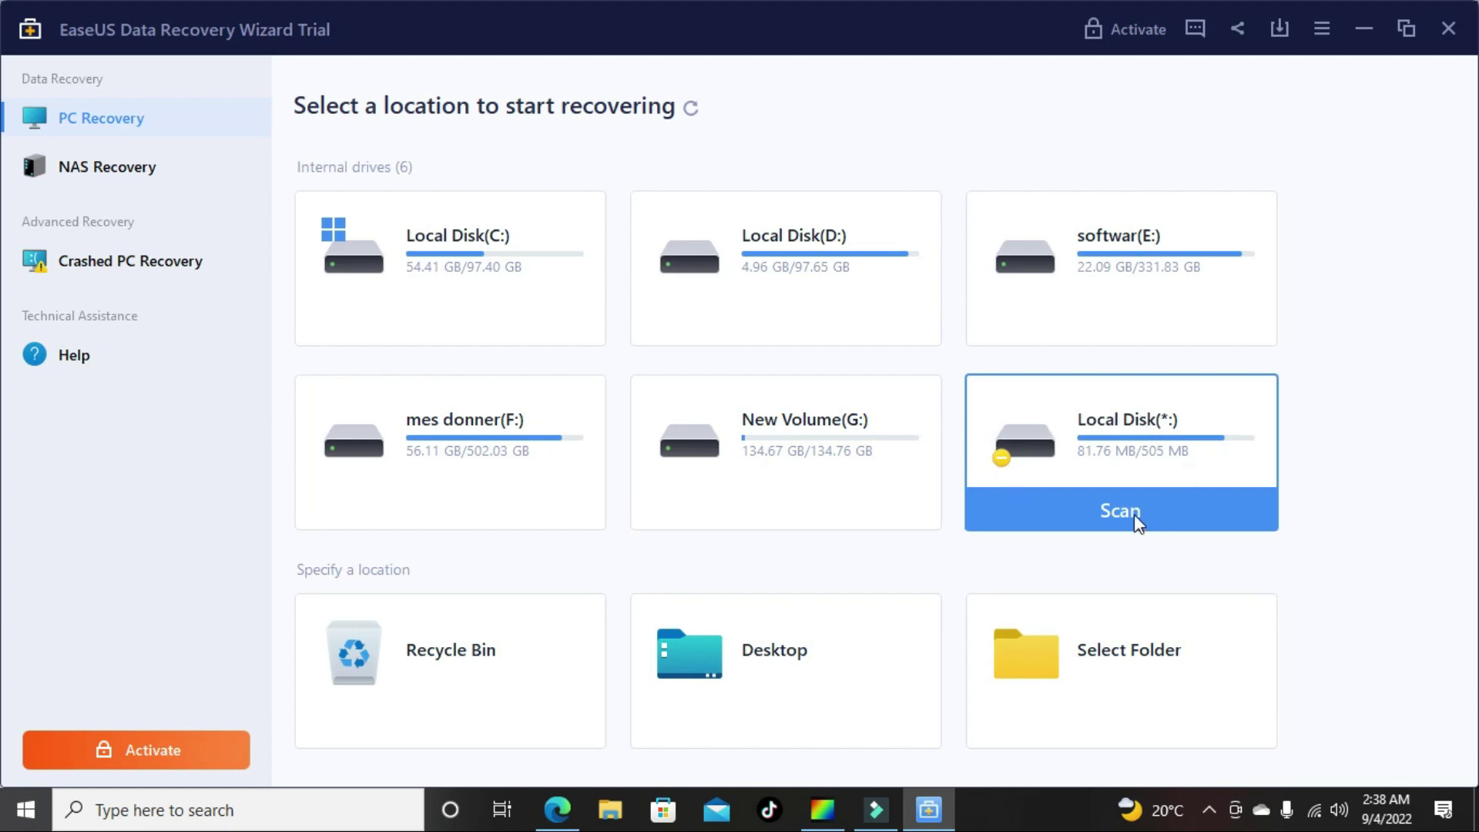
mouse_move(379, 667)
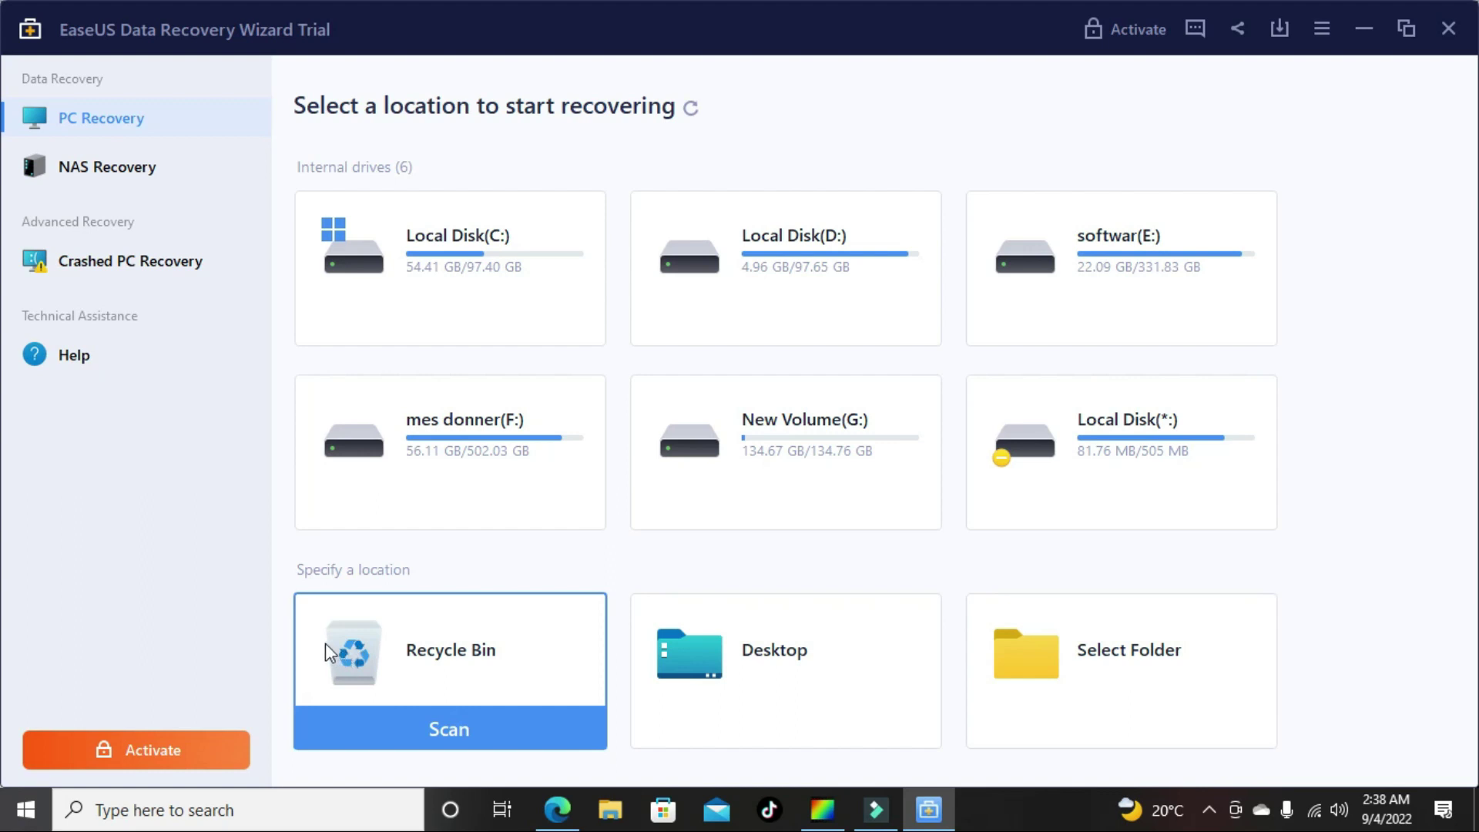
mouse_move(762, 660)
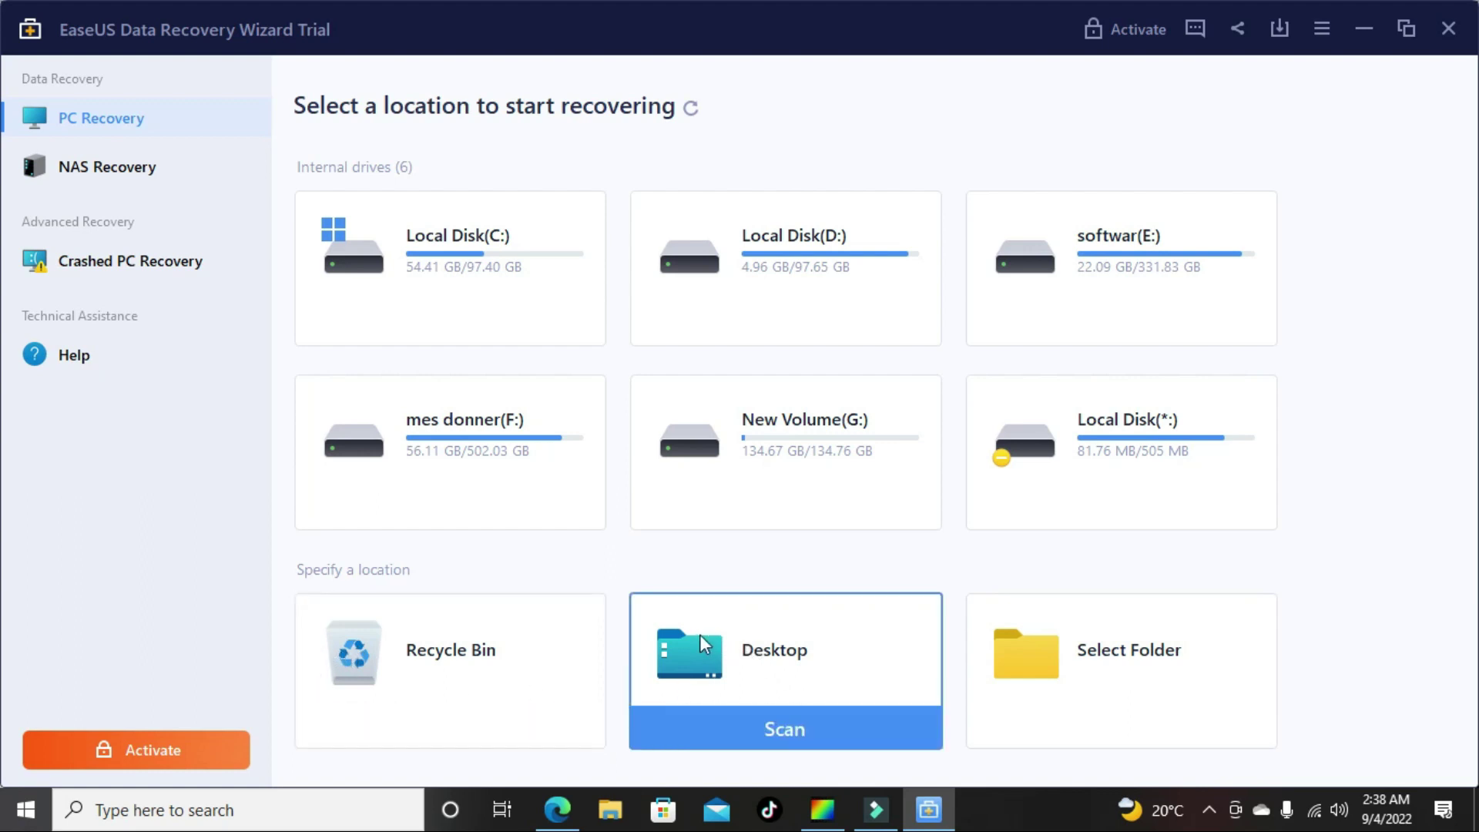
mouse_move(1016, 691)
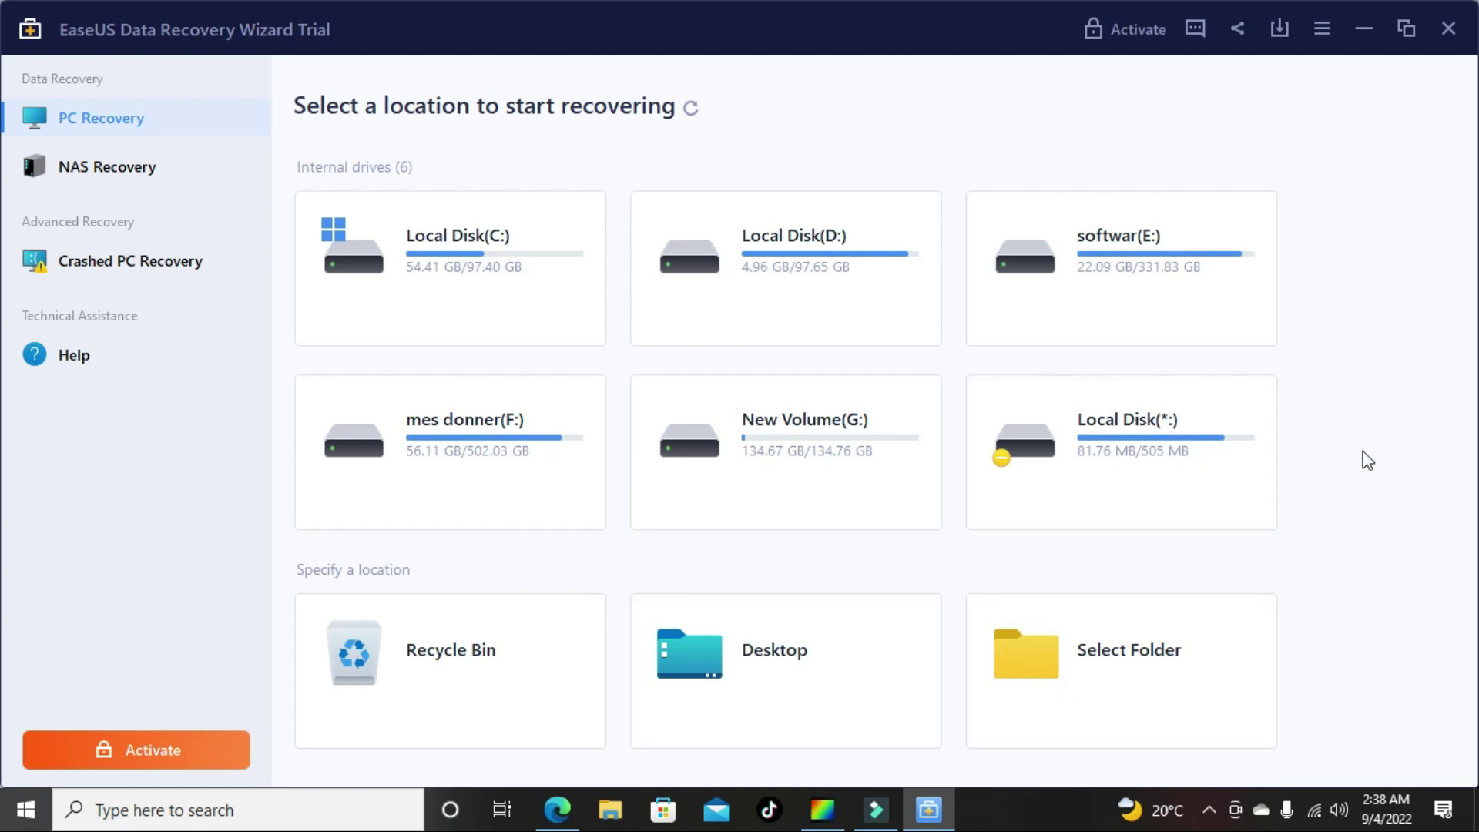
left_click(136, 166)
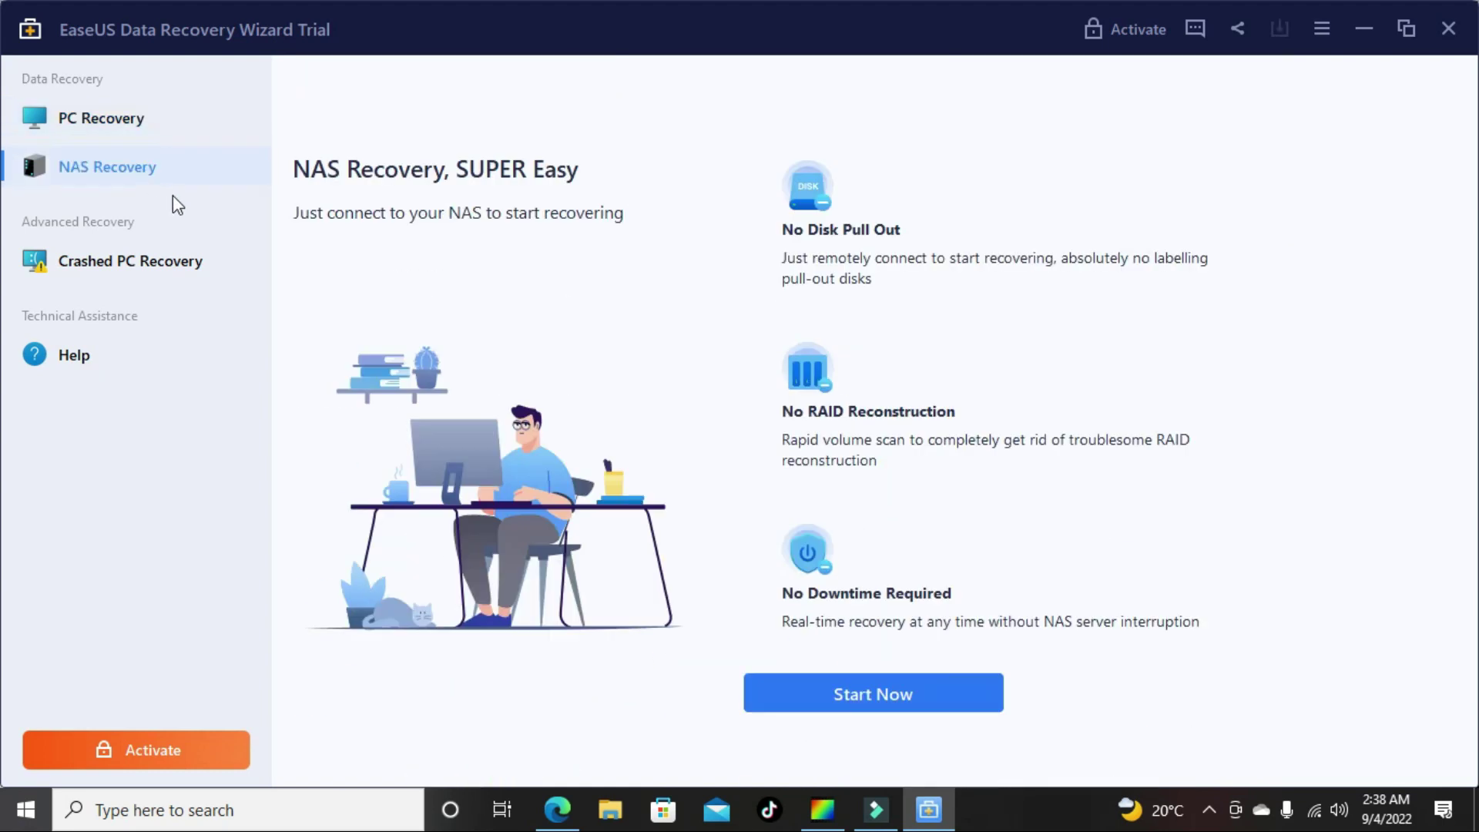
left_click(94, 262)
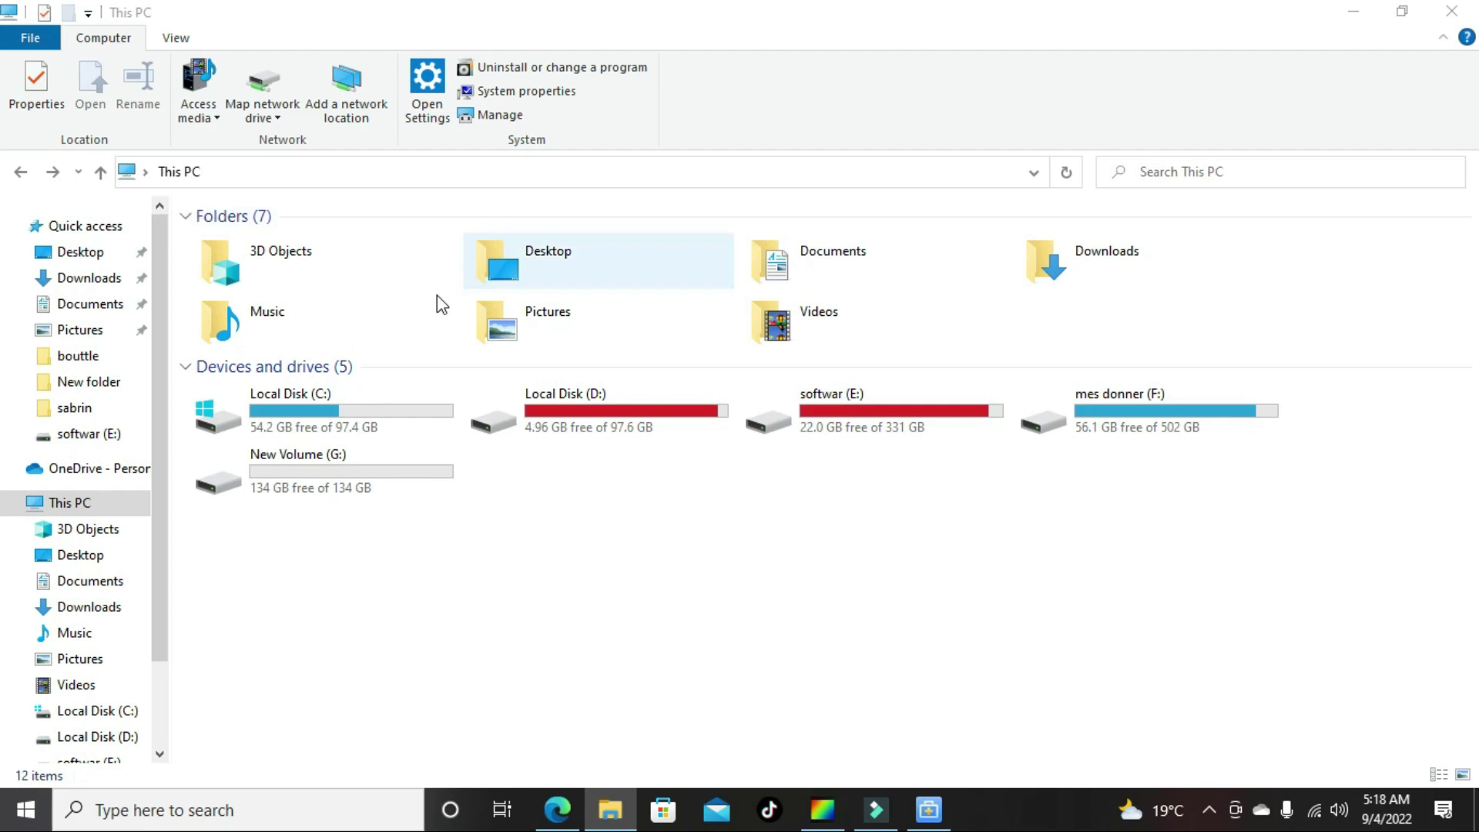
Step: Switch to EaseUS Data Recovery Wizard and examine the internal and external drives offered for PC recovery
left_click(928, 808)
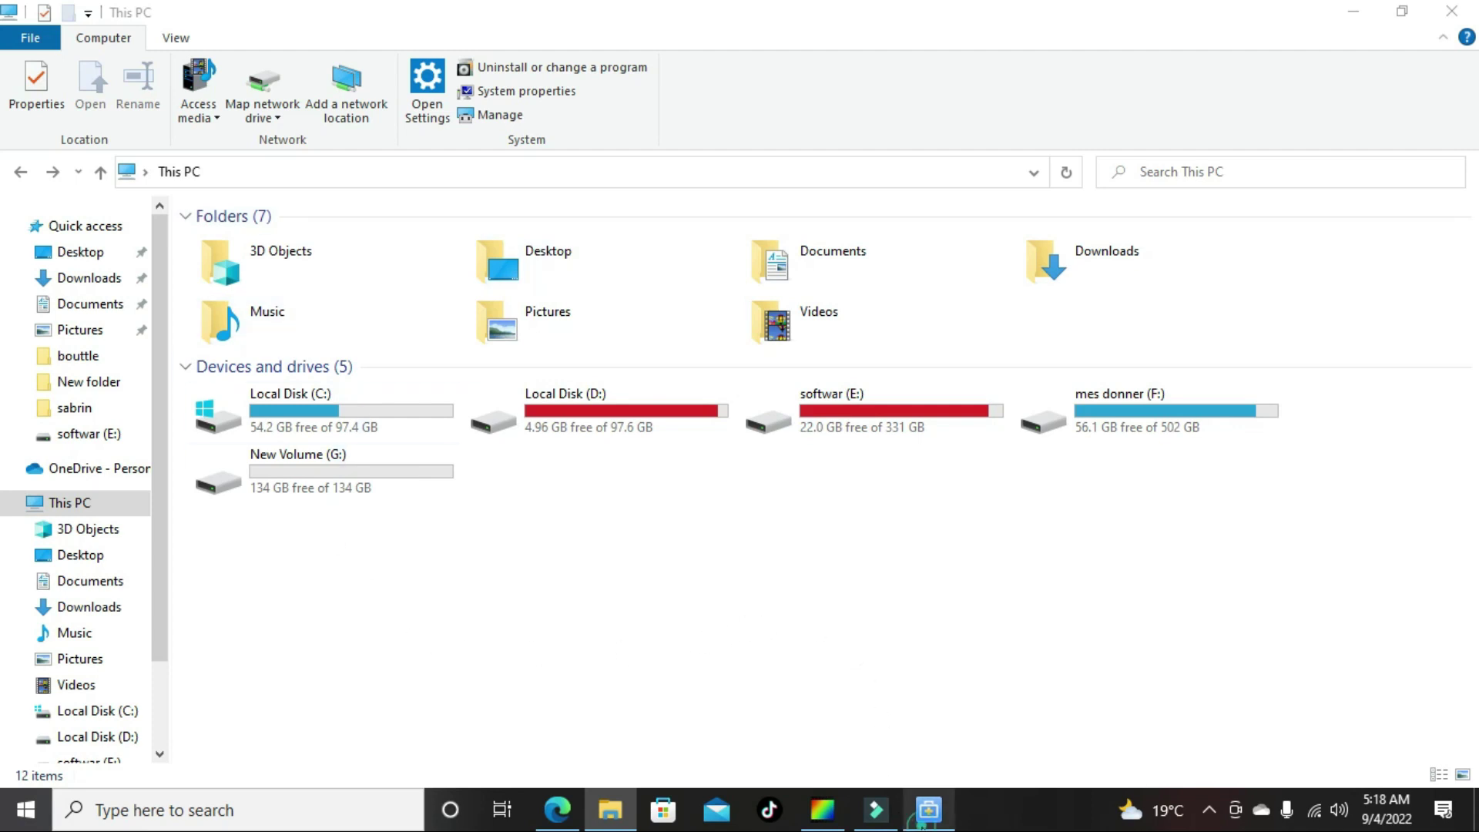
scroll(891, 637, "down", 3)
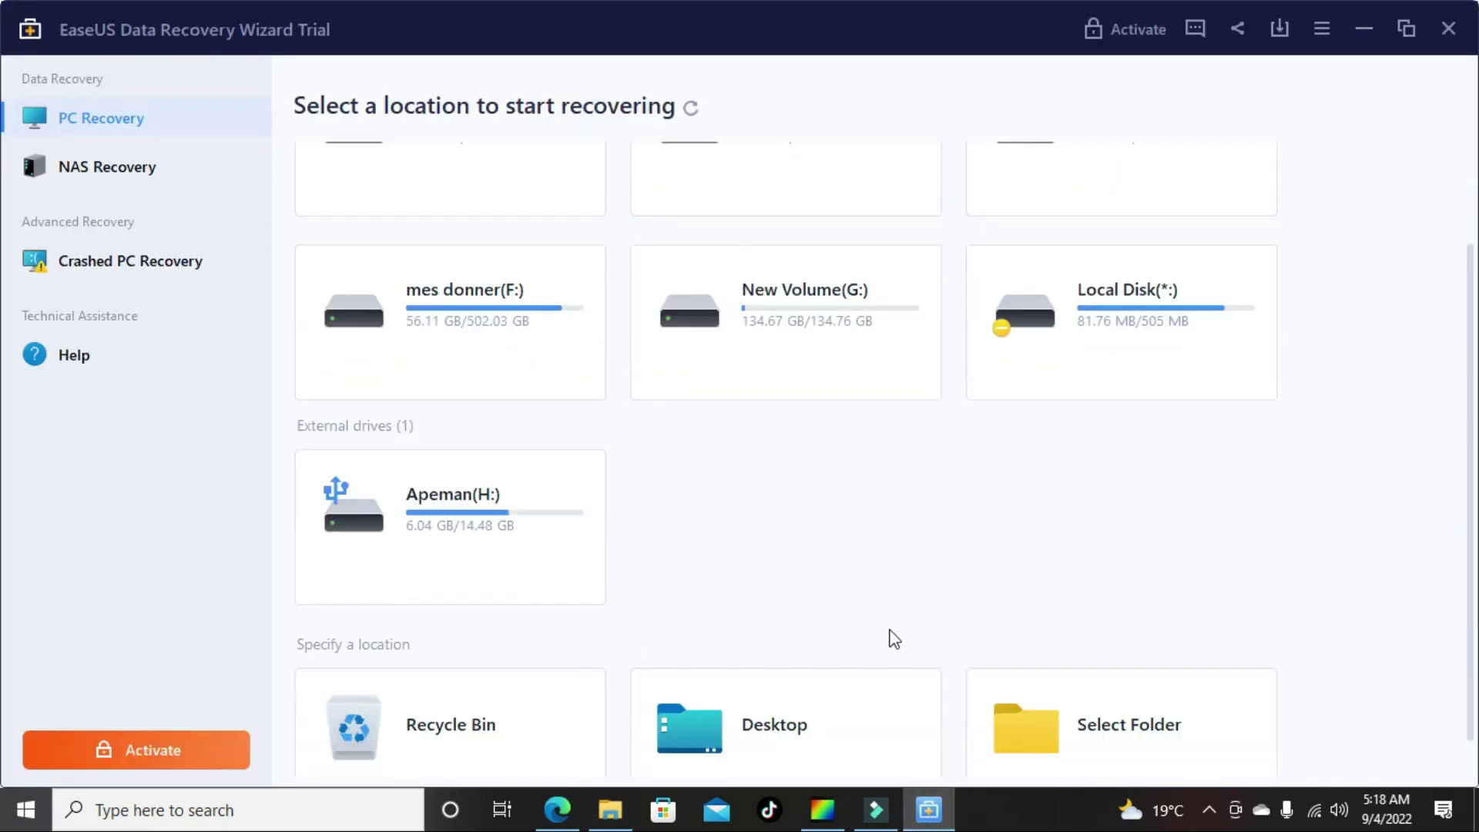
scroll(893, 638, "up", 3)
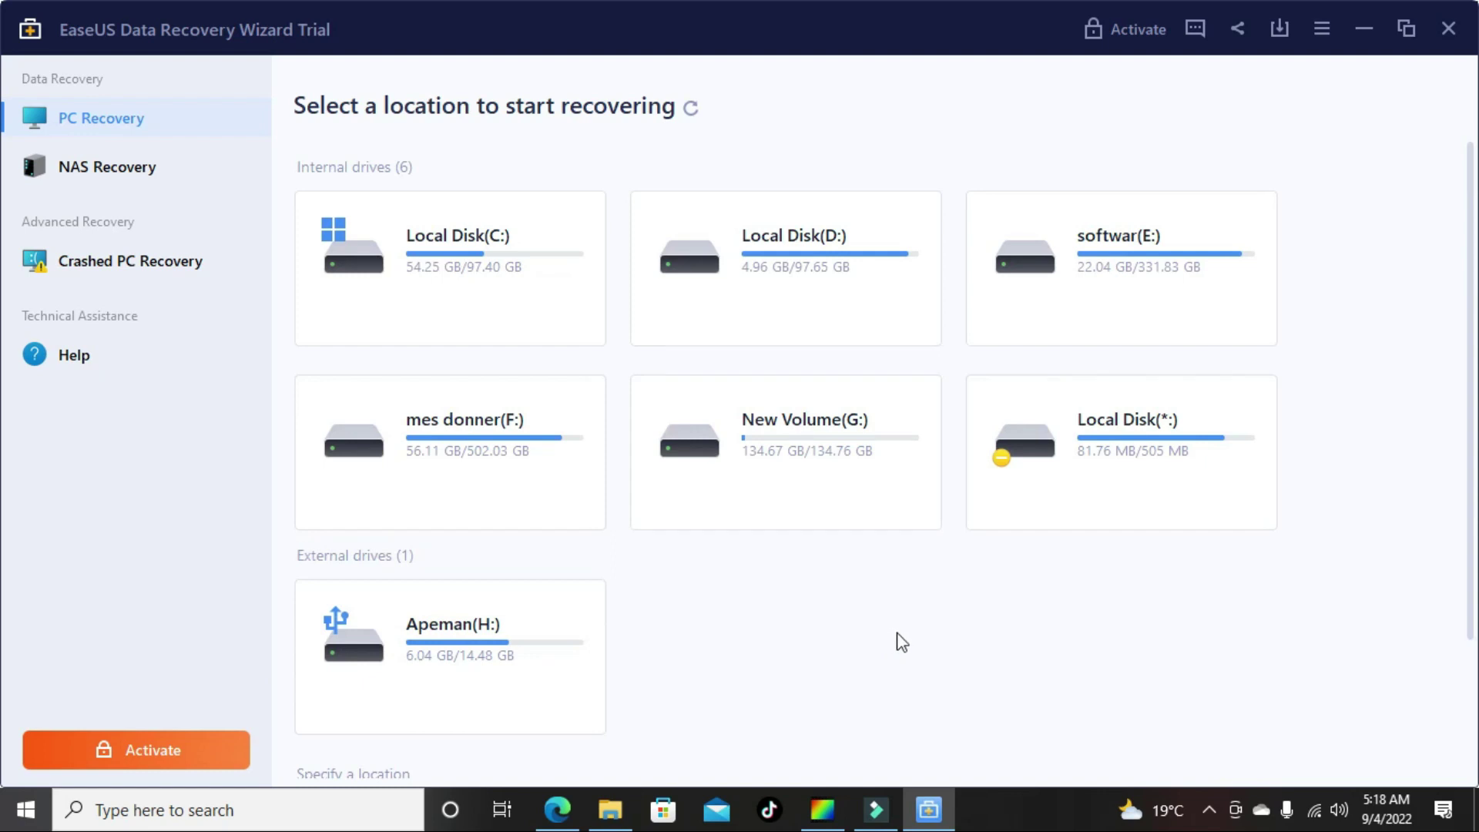
Step: Return to File Explorer, view the folders stored on USB Drive (H:) and go back to This PC
left_click(1366, 25)
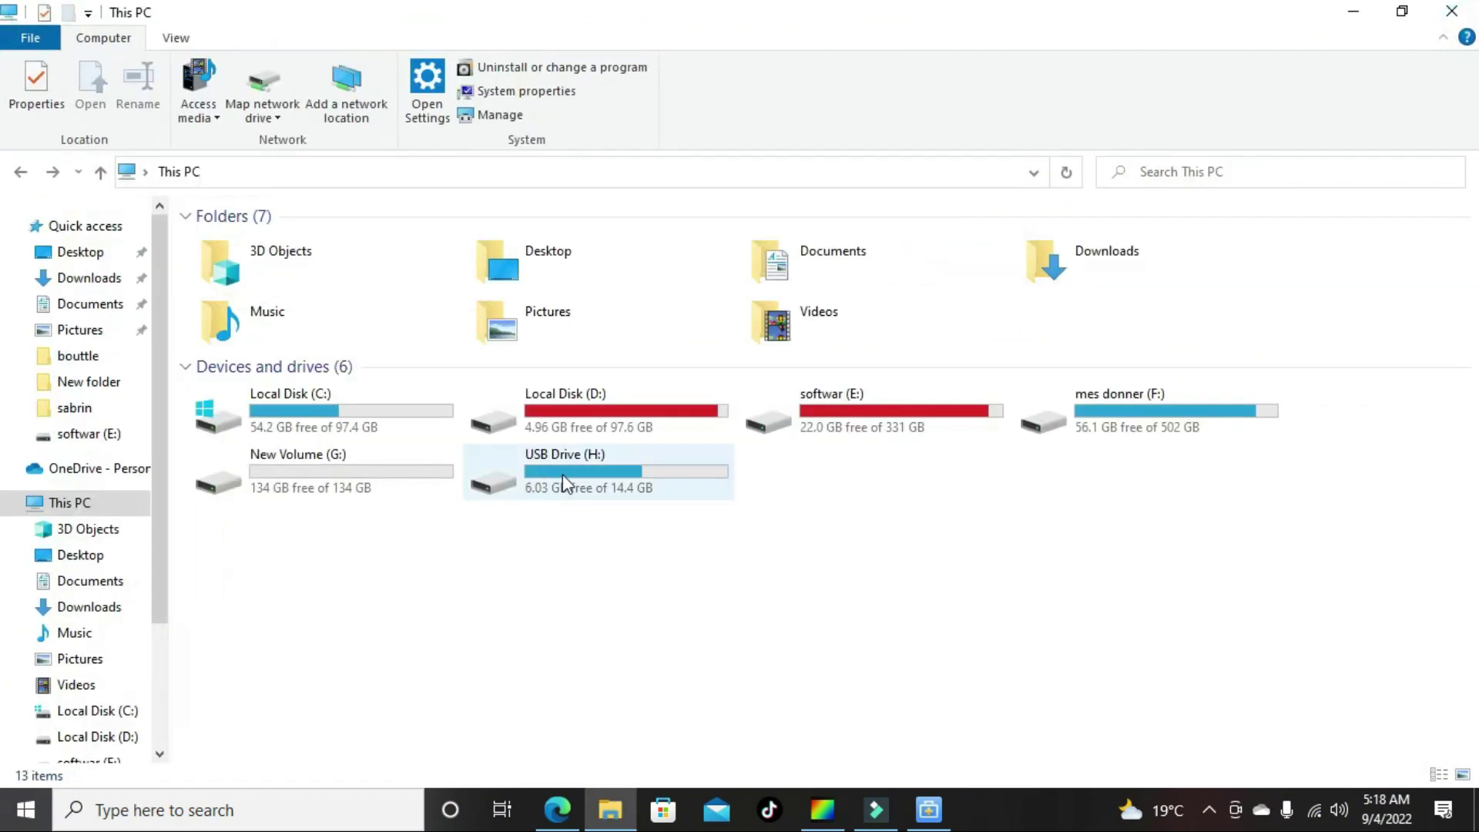
left_click(564, 485)
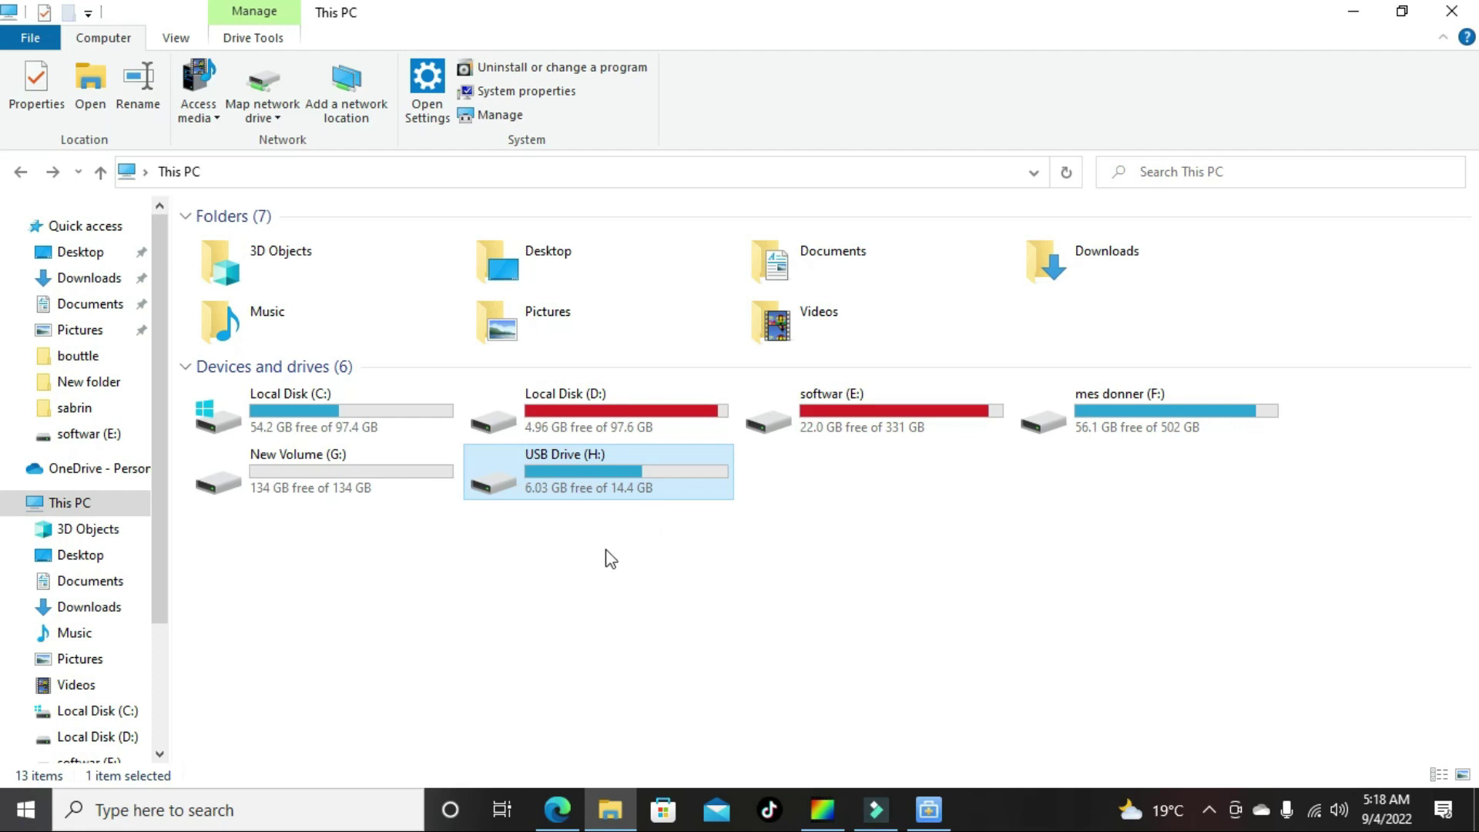
double_click(591, 493)
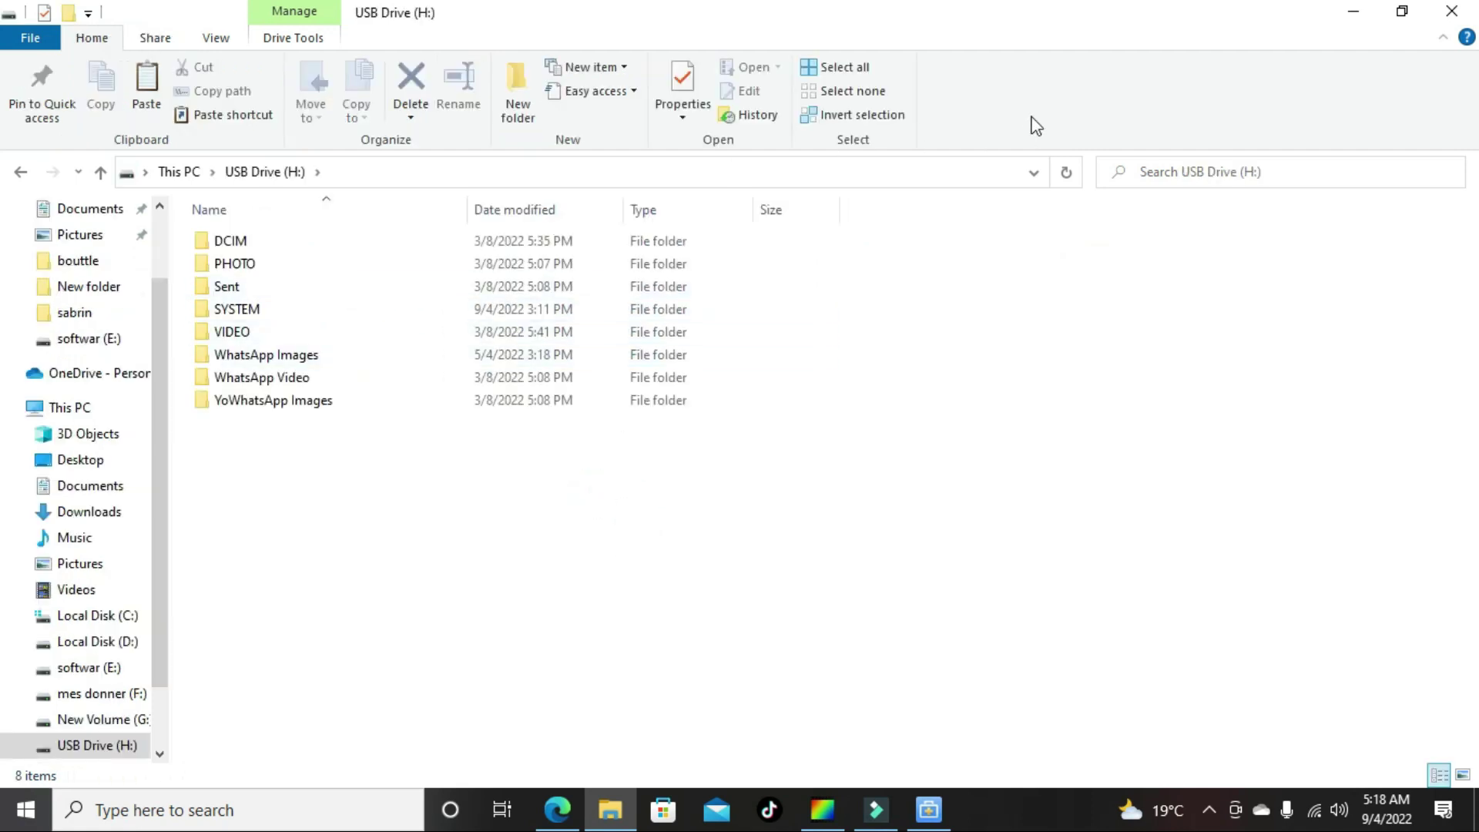
left_click(21, 171)
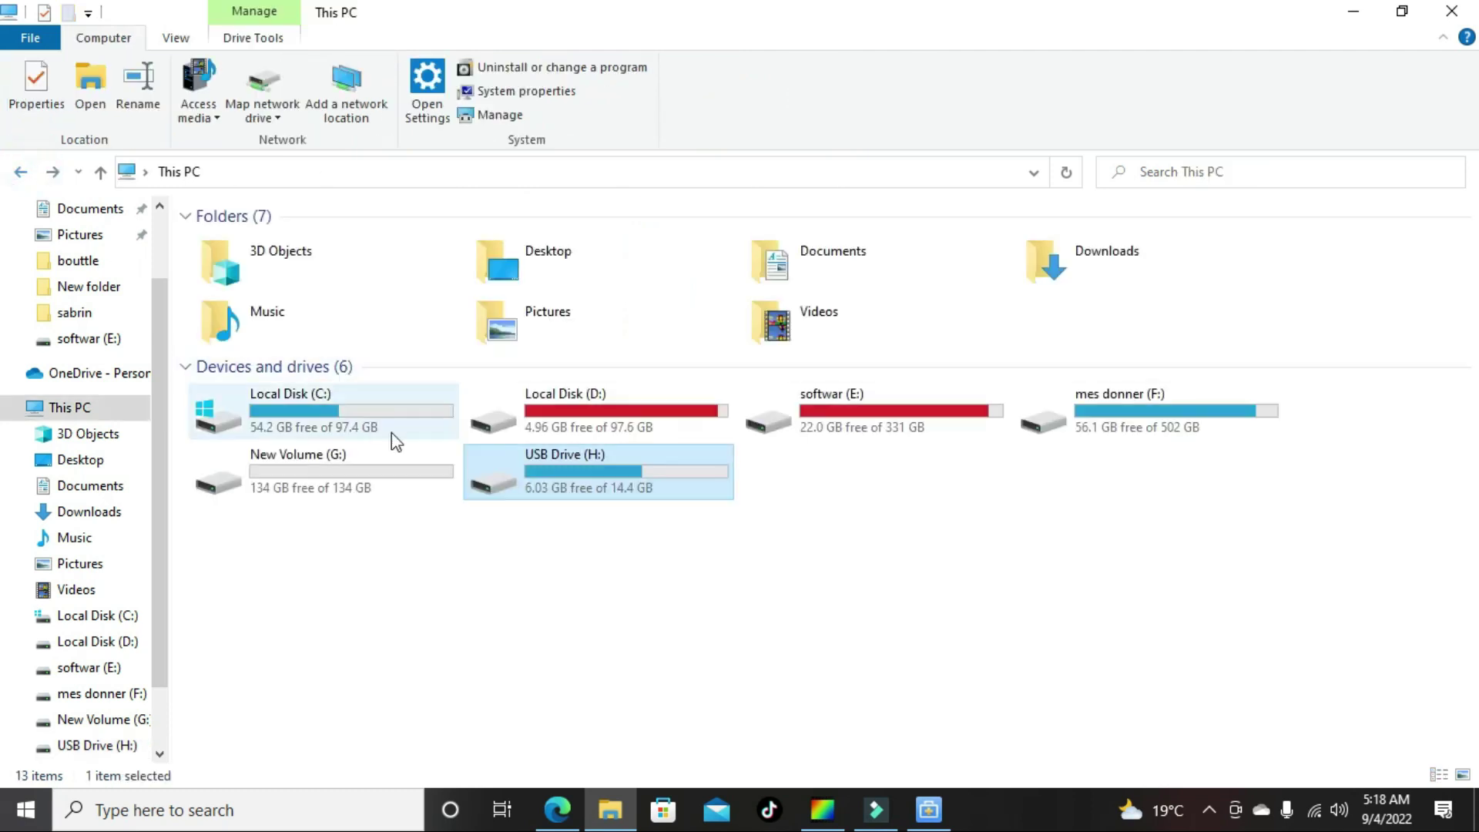
Step: Check the external drive Apeman (H:) in EaseUS Data Recovery Wizard and return to File Explorer
left_click(928, 809)
mouse_move(495, 666)
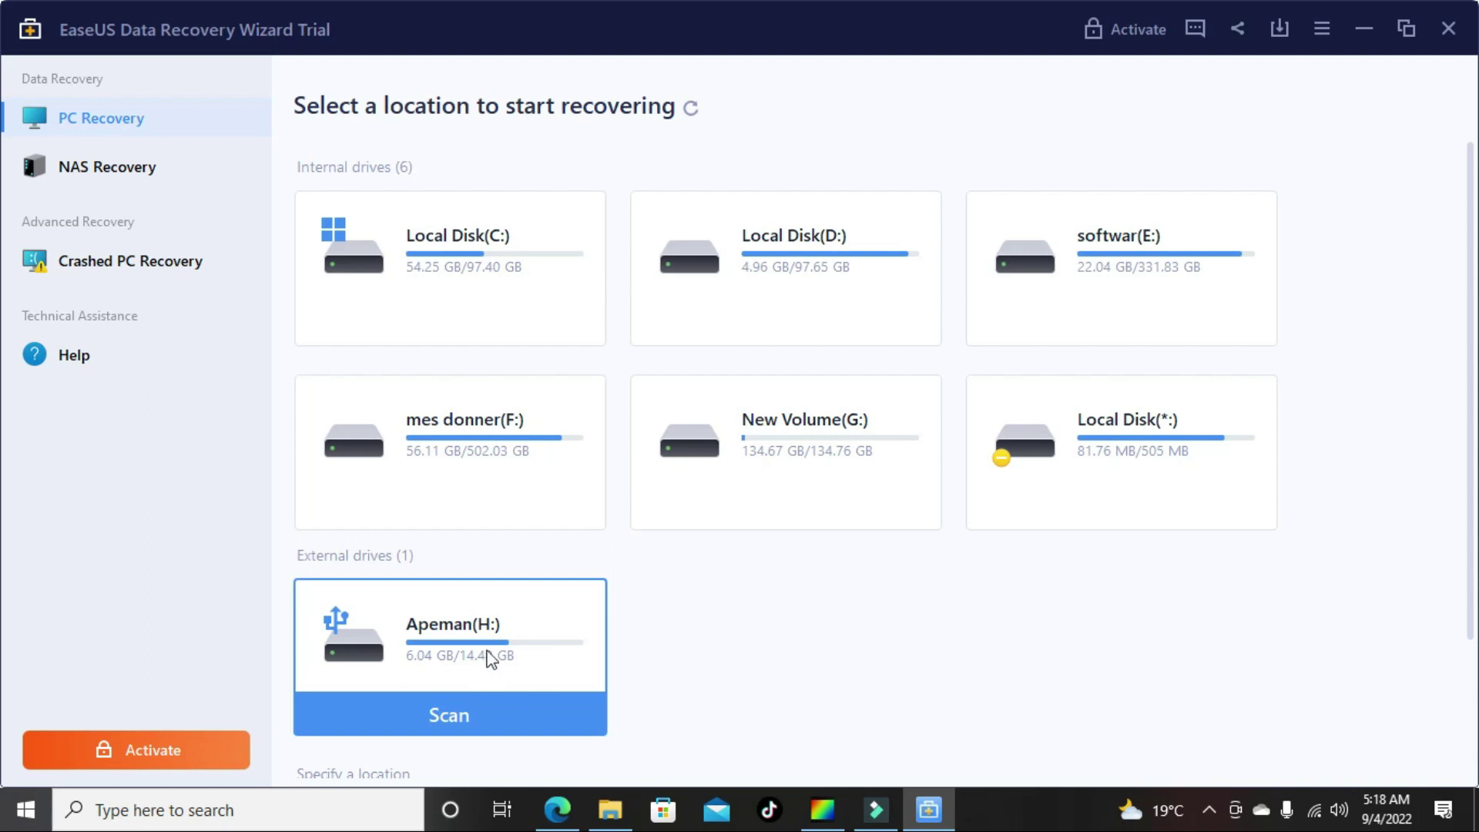
left_click(1368, 28)
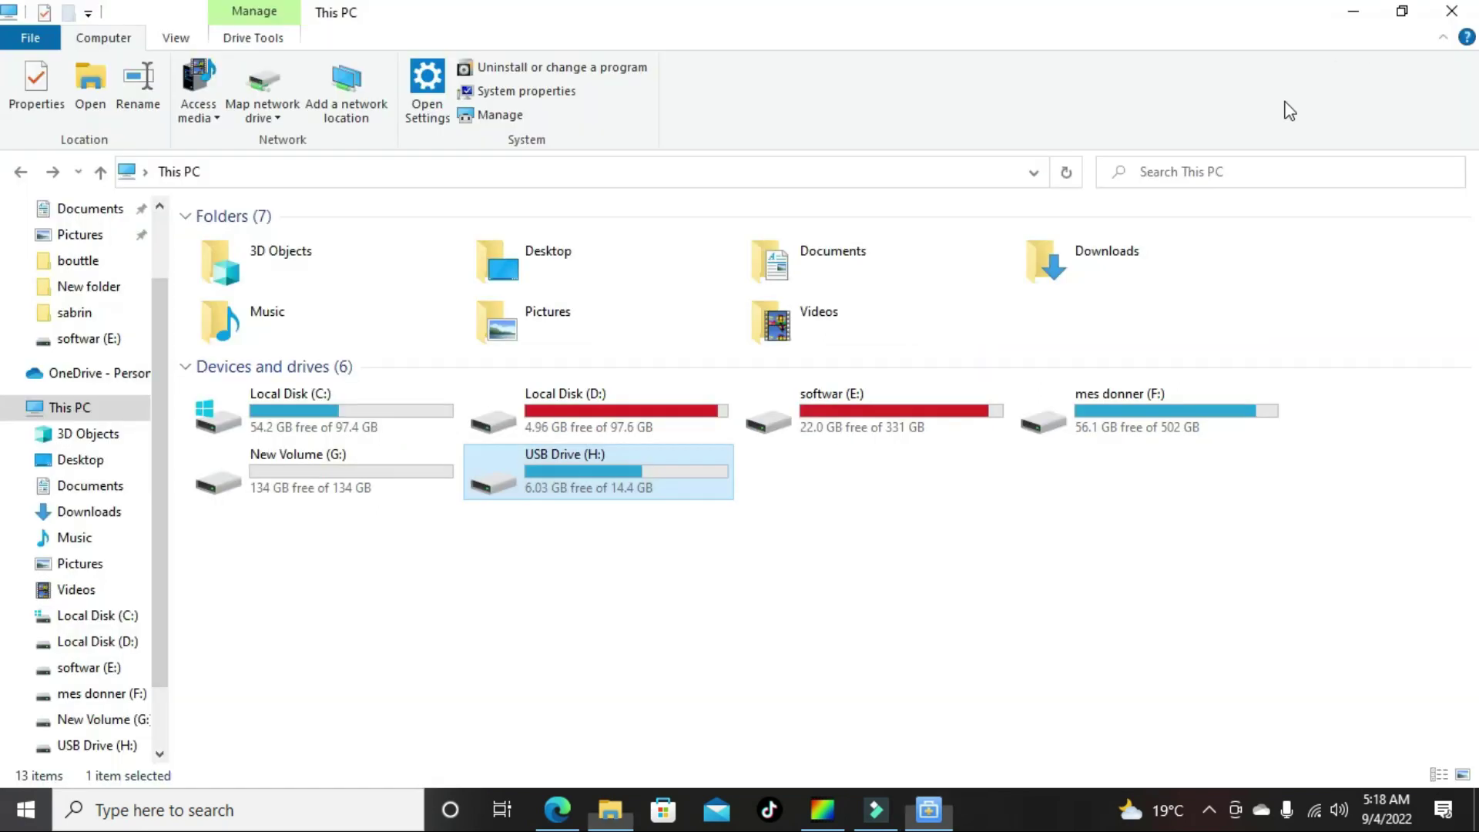
Step: Format USB Drive (H:) as FAT32 with a 32-kilobyte allocation unit size and Quick Format, and close the format dialog
right_click(633, 480)
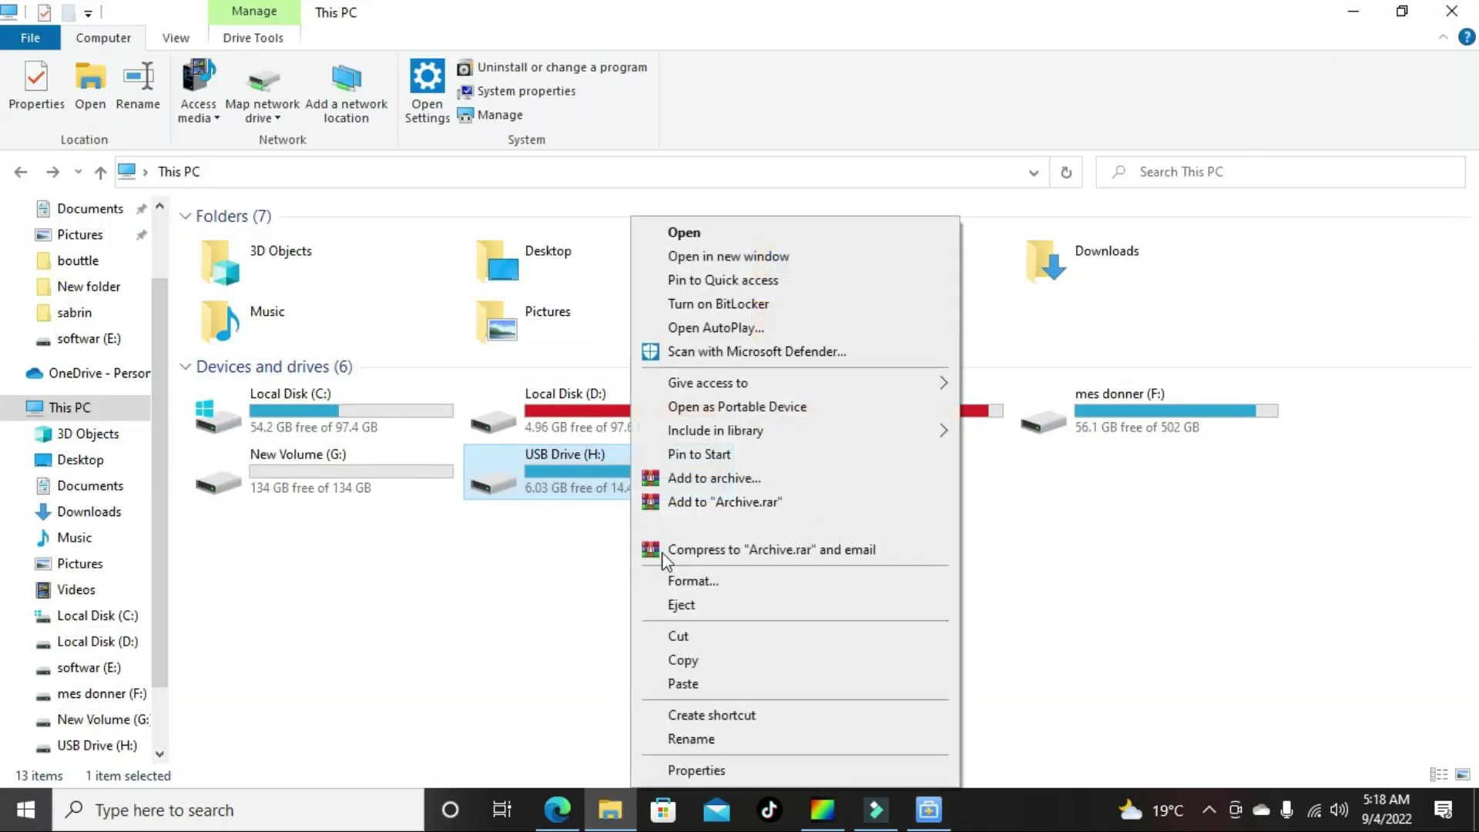
left_click(730, 579)
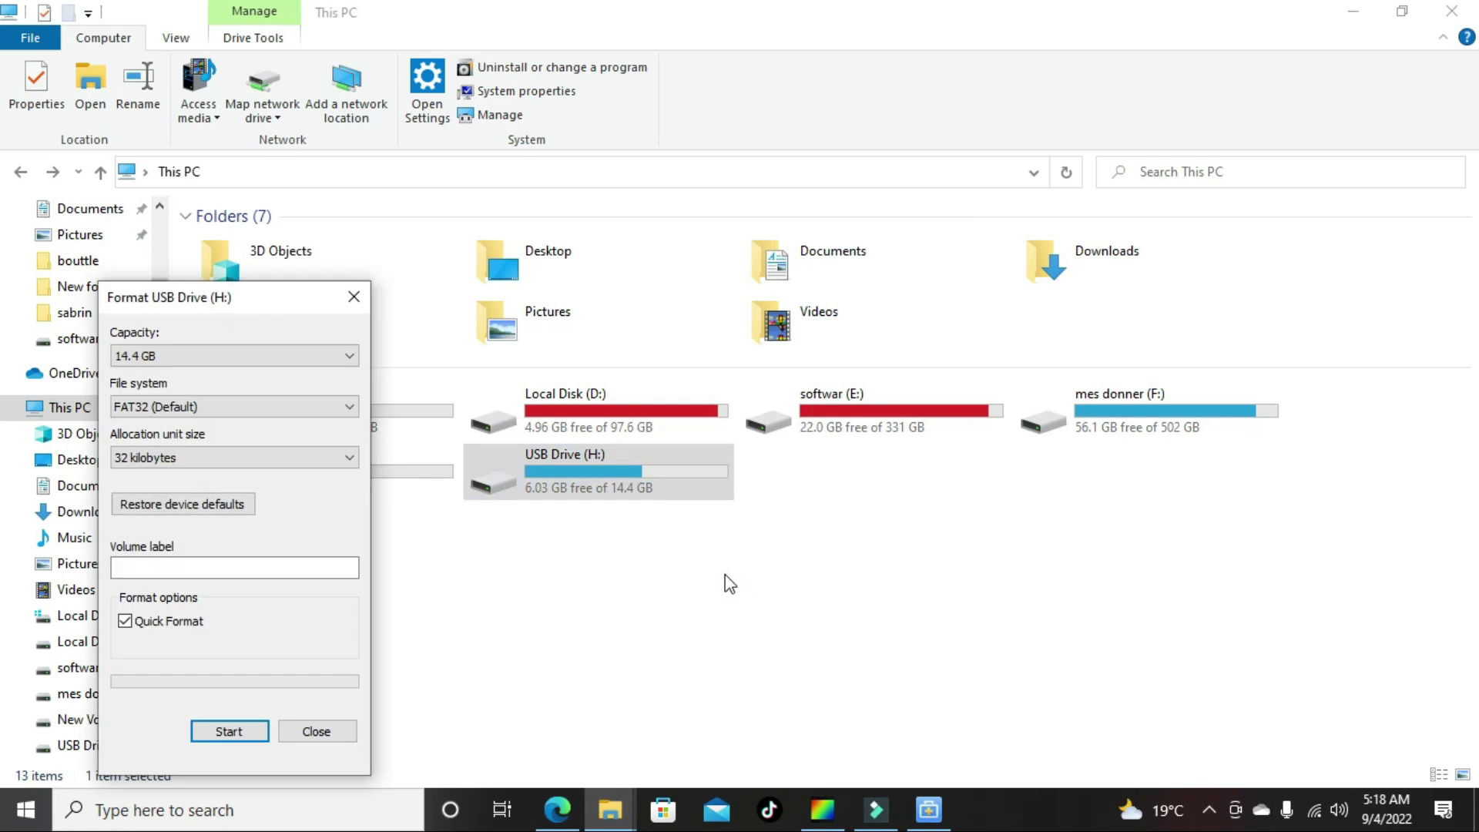
left_click(228, 734)
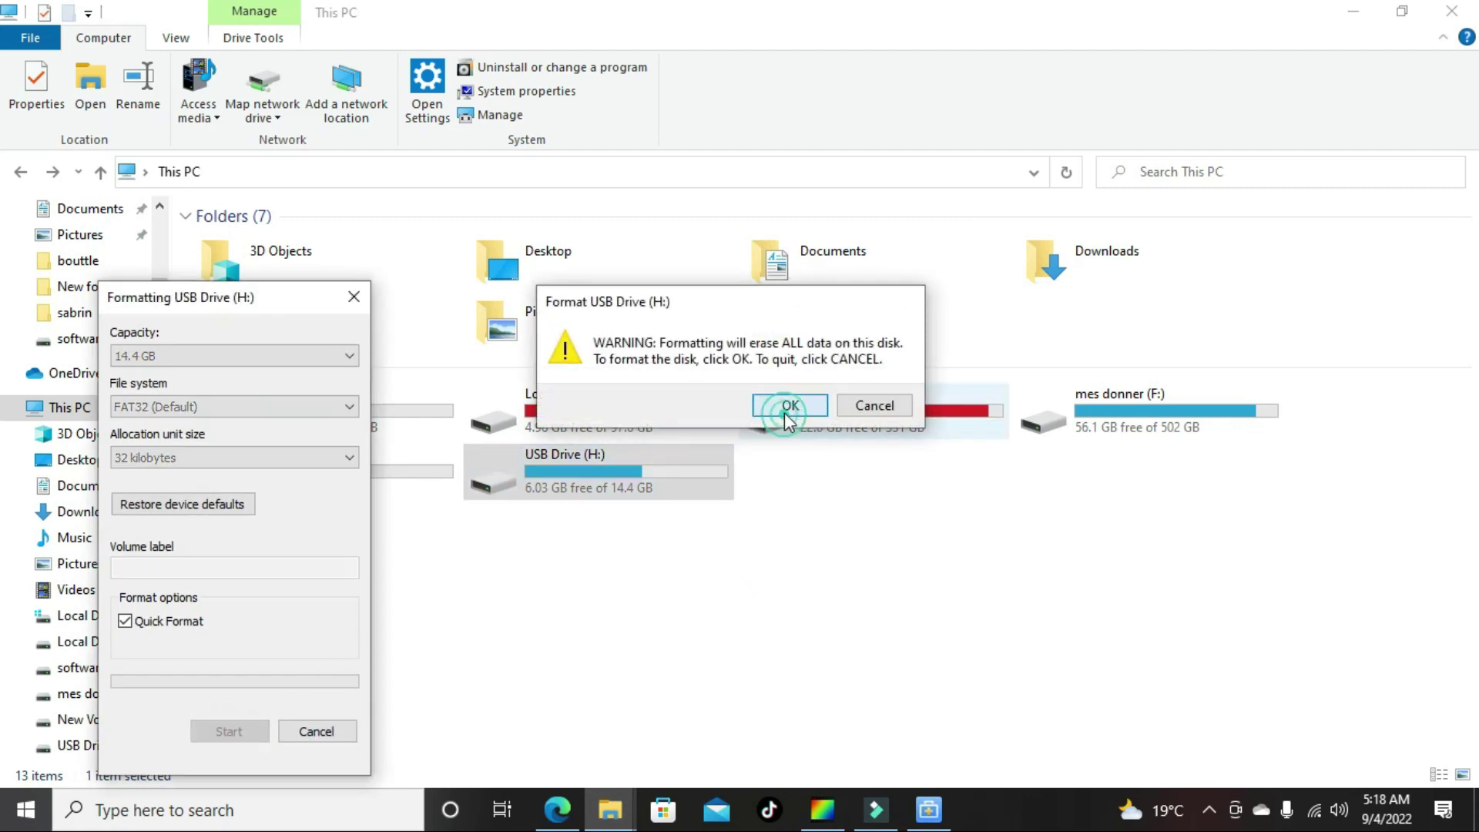
left_click(783, 406)
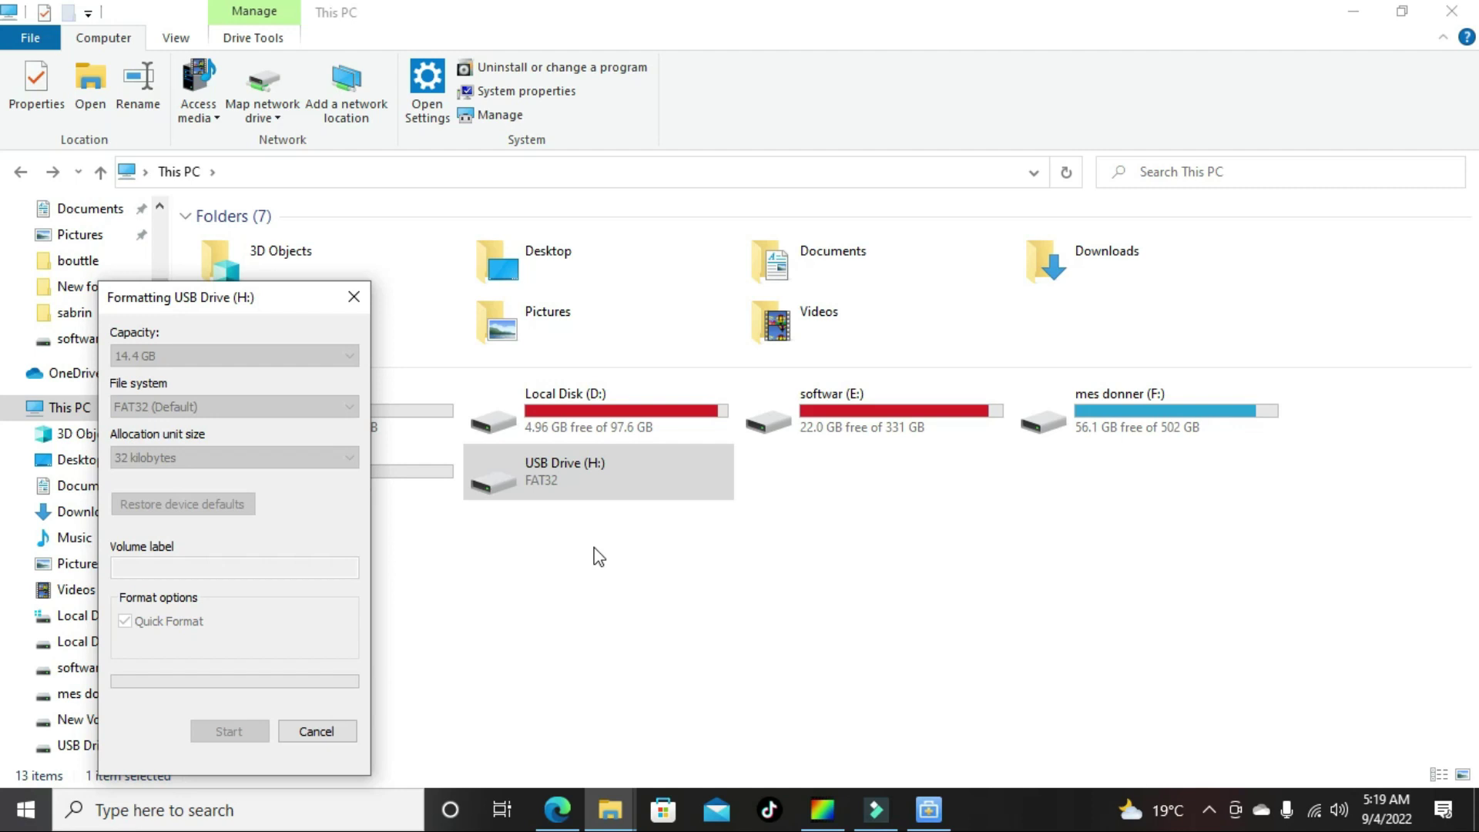
left_click(877, 399)
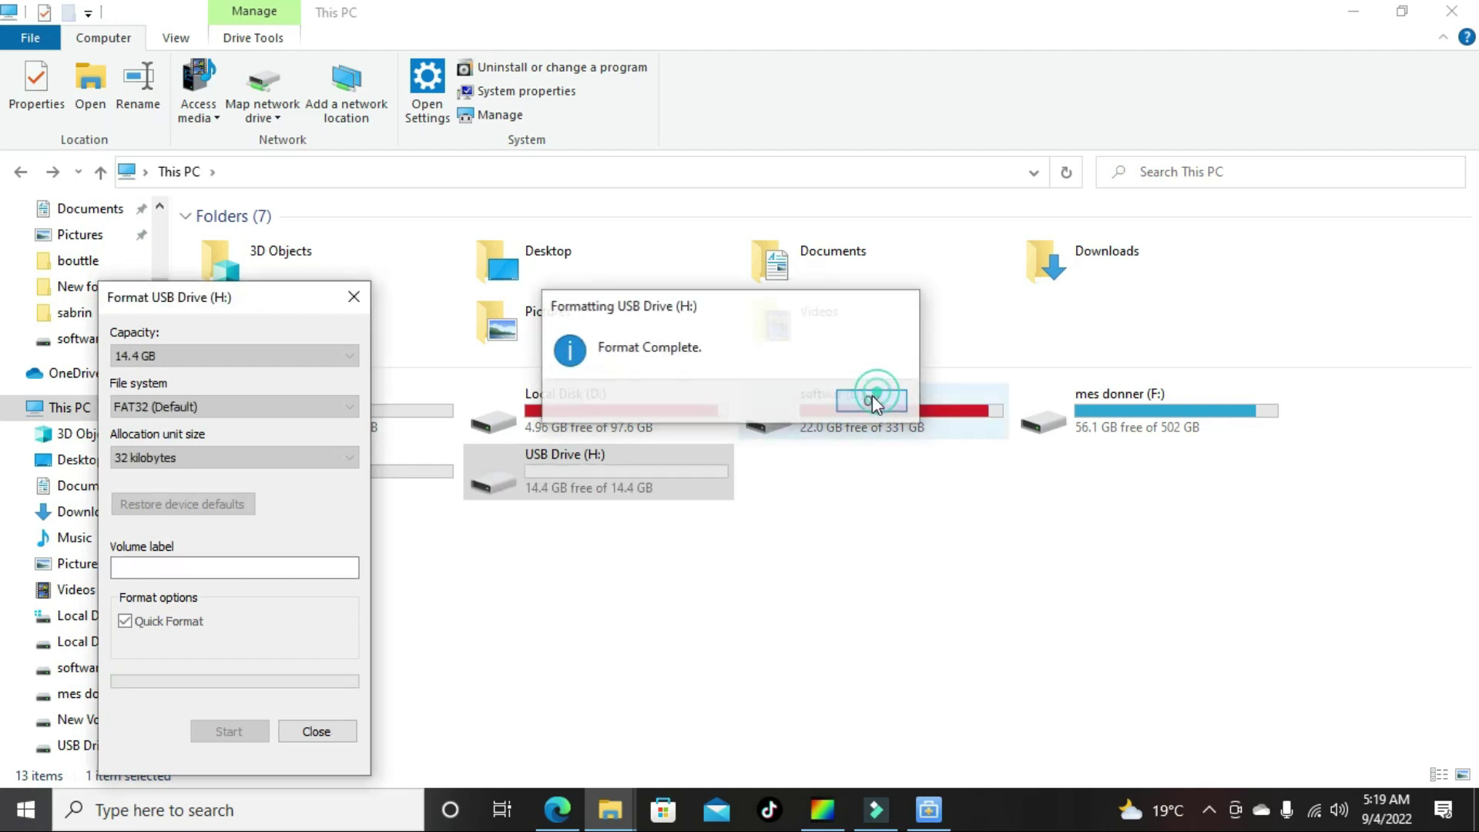
left_click(329, 733)
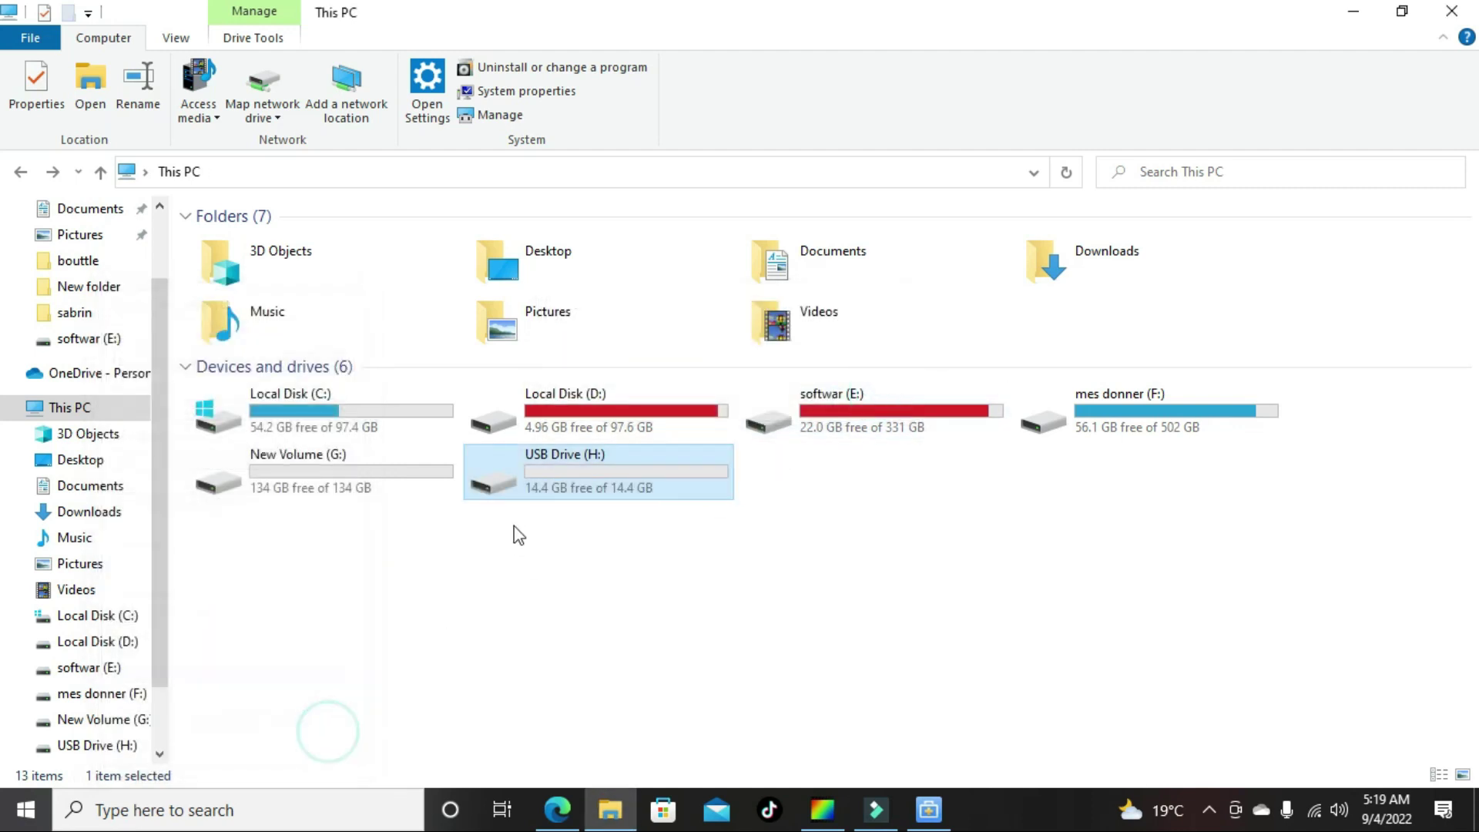
Step: Inspect the contents of the formatted USB Drive (H:), and scan Apeman (H:) in EaseUS Data Recovery Wizard
double_click(539, 491)
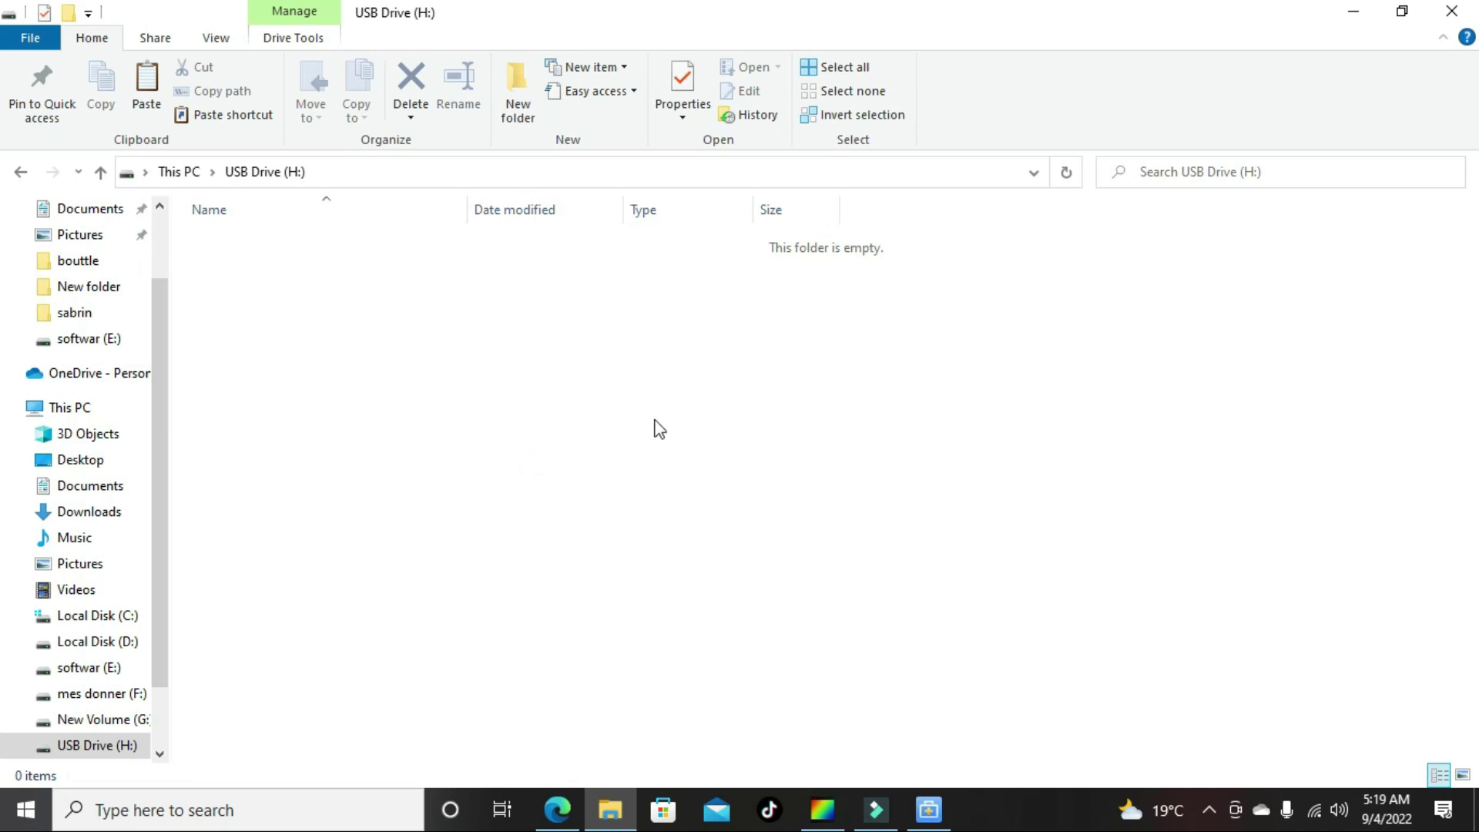
left_click(928, 808)
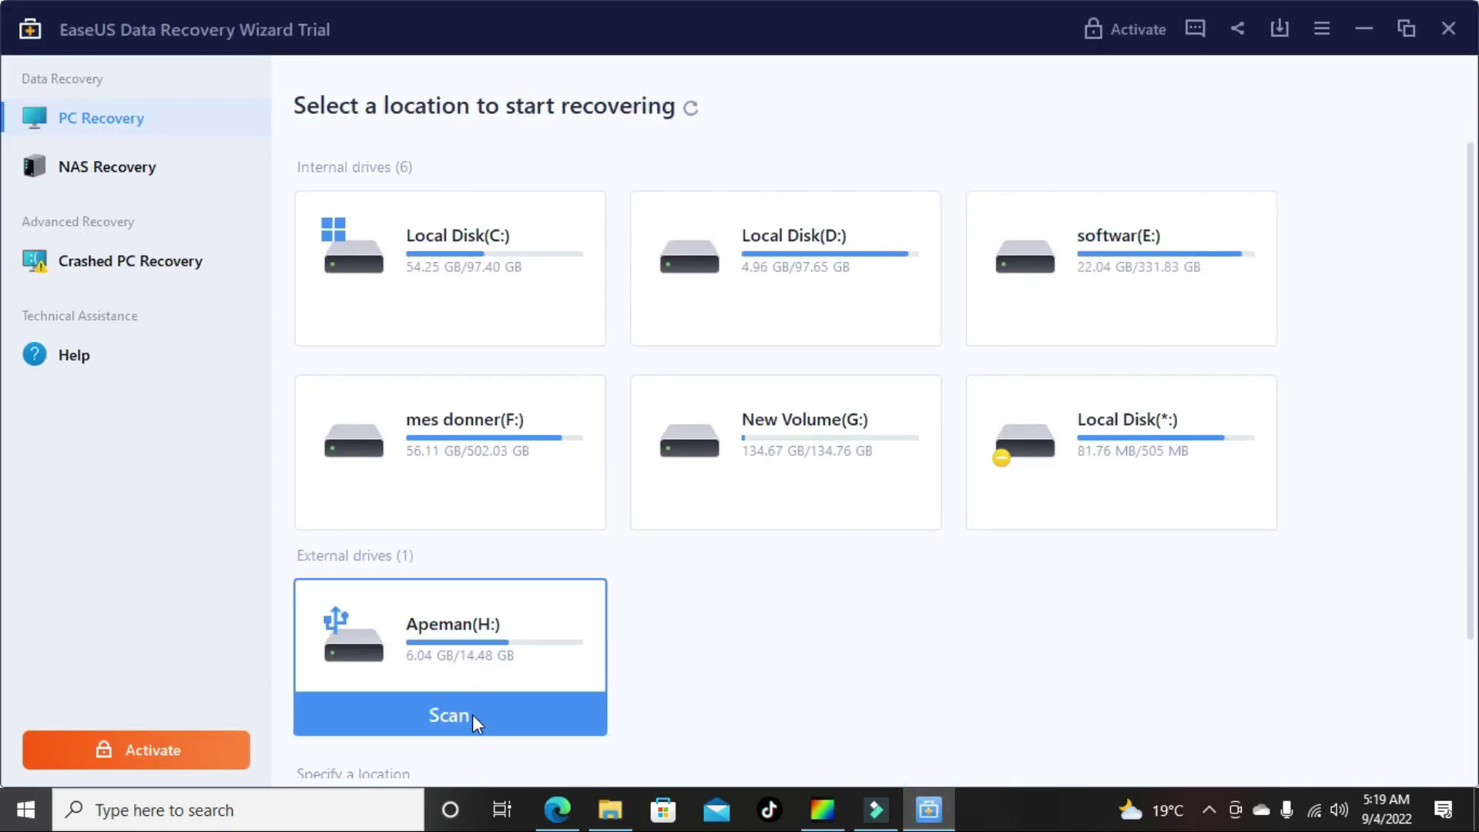
left_click(469, 719)
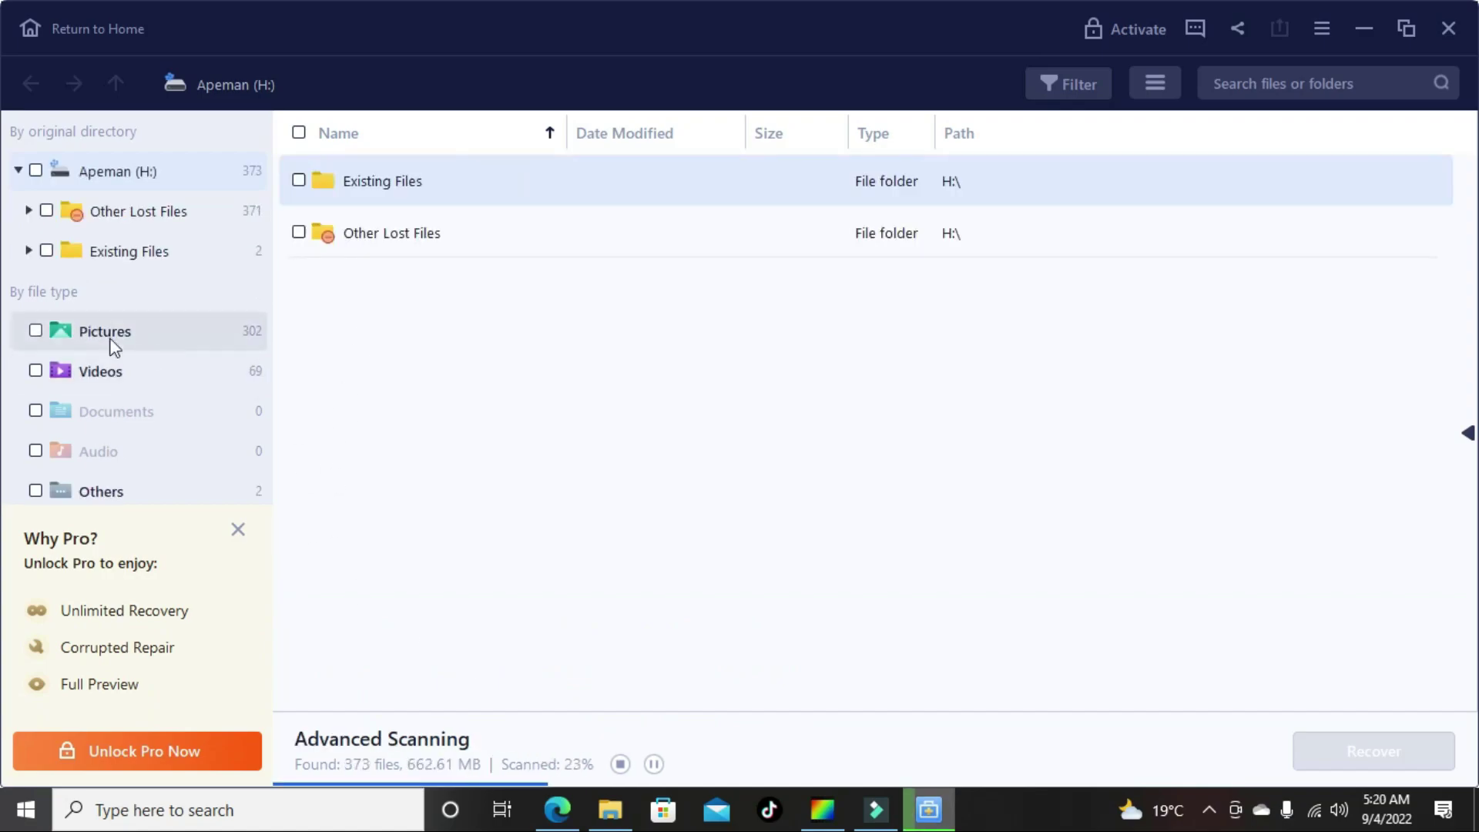
Step: Mark the Pictures, Videos and Others file types for recovery and display the list of found pictures
left_click(35, 331)
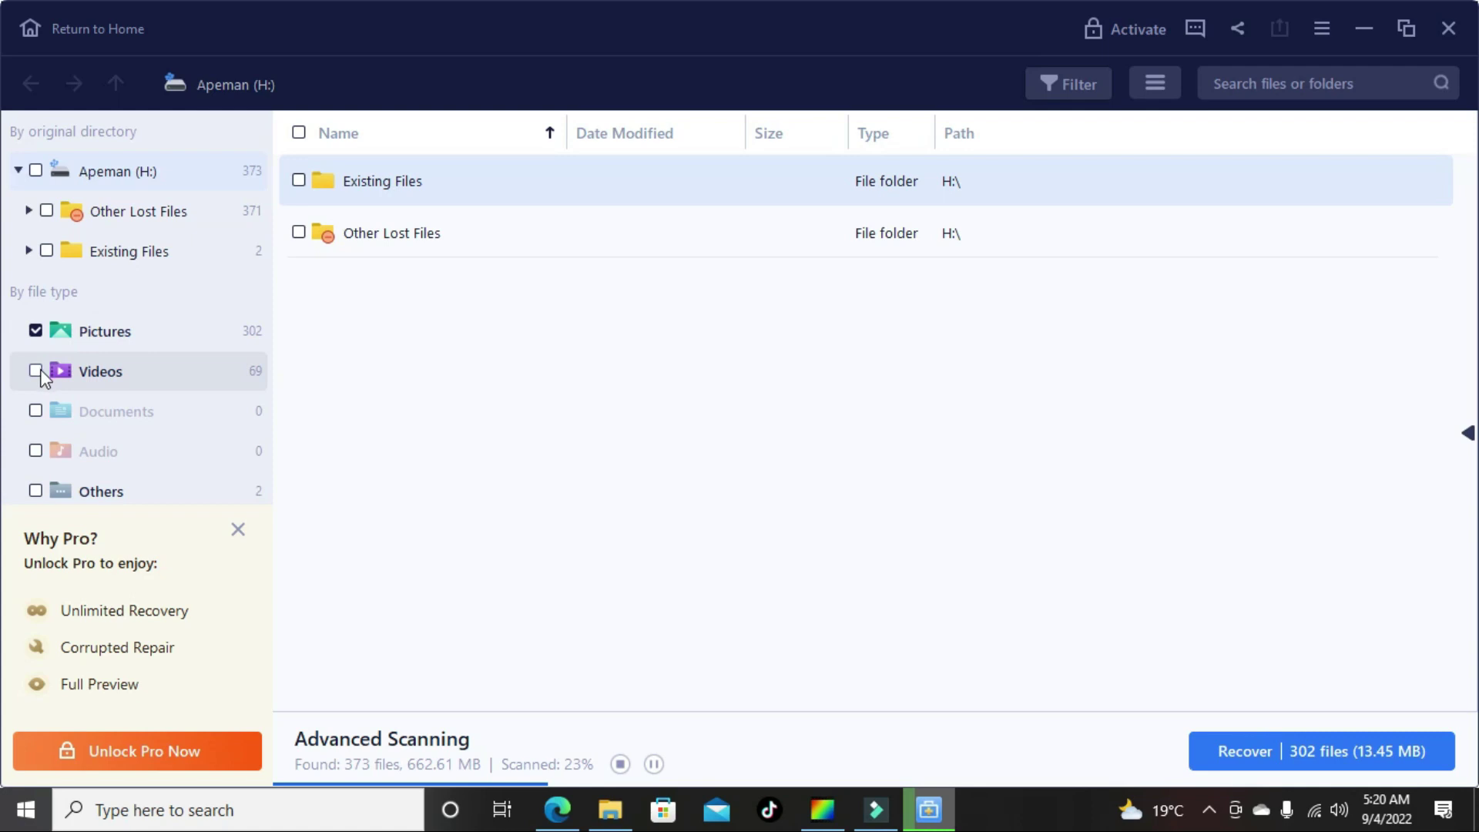
left_click(36, 371)
left_click(36, 491)
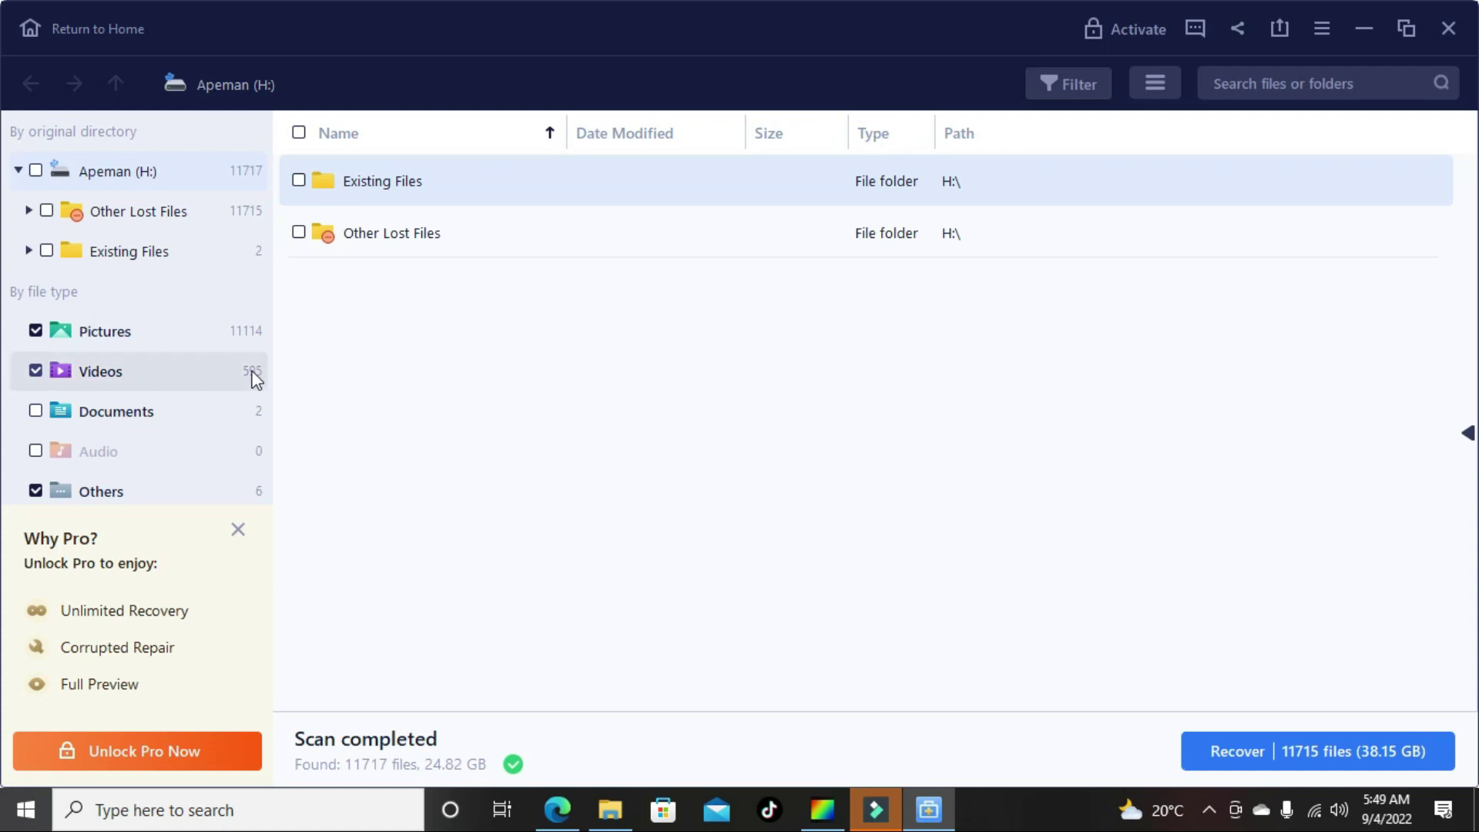
left_click(246, 332)
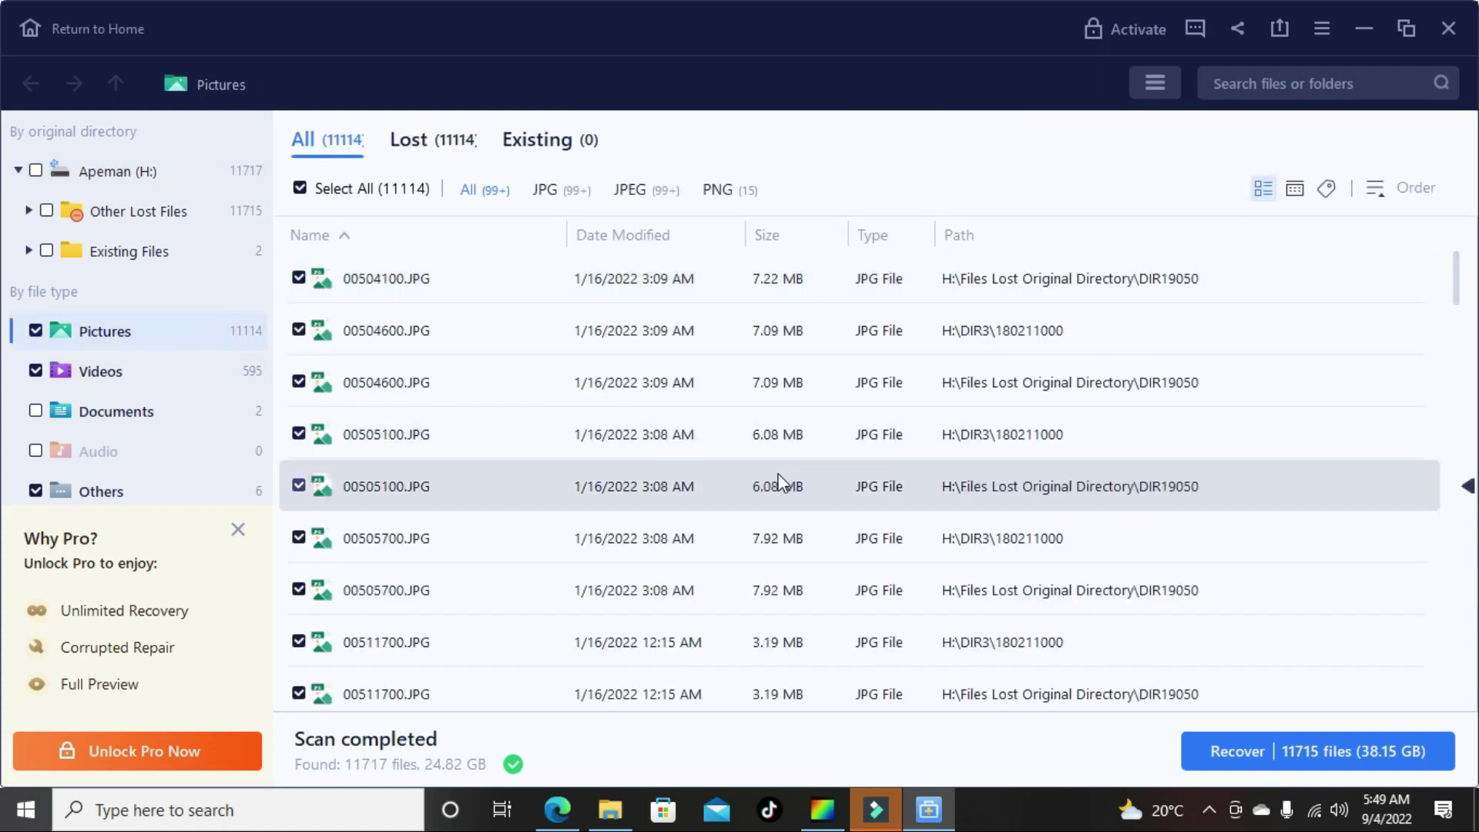
Step: Look through the lists of found pictures and found videos in the Apeman (H:) scan results
scroll(780, 481, "down", 20)
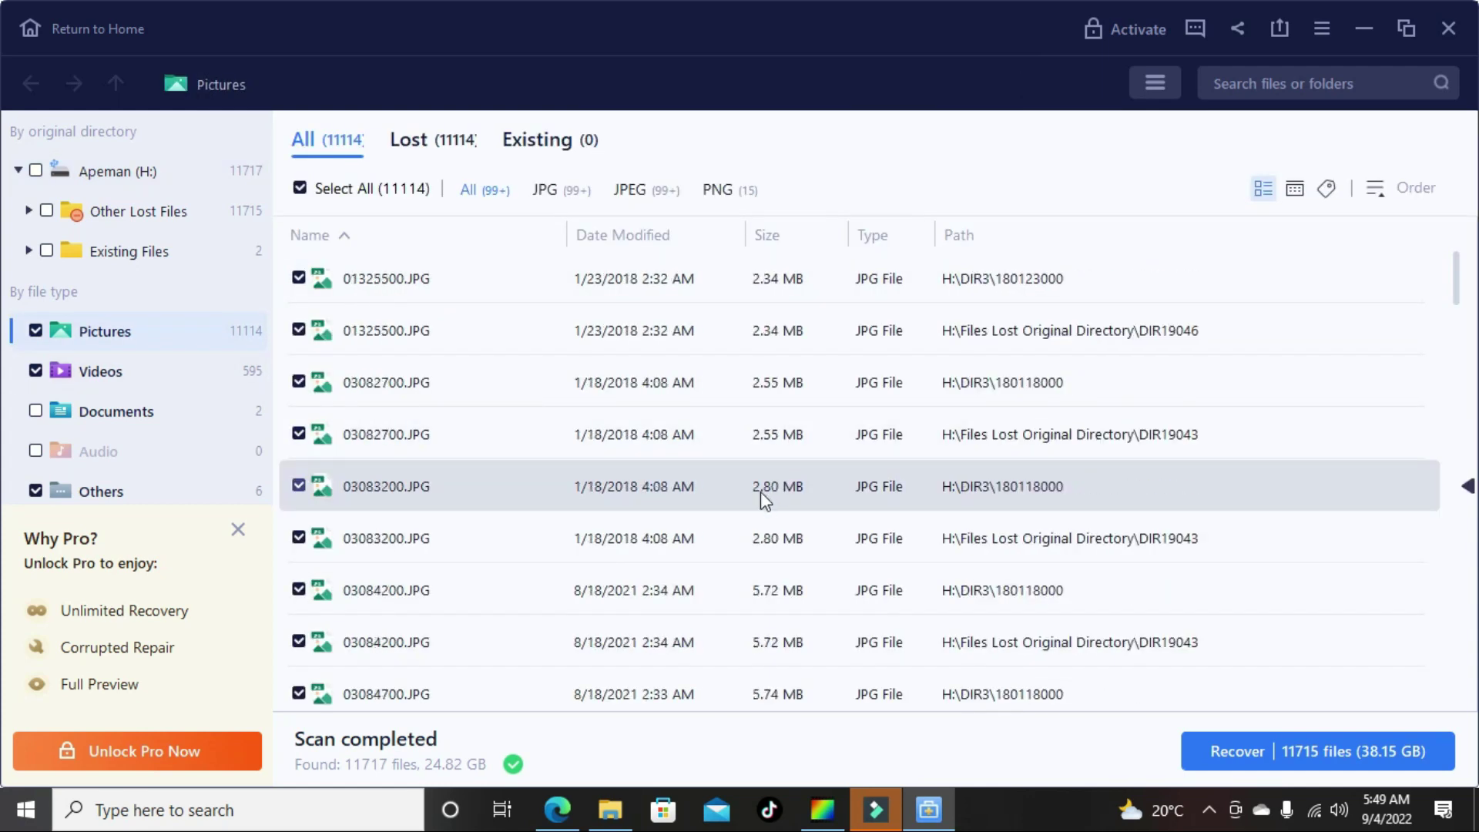
scroll(756, 491, "down", 3)
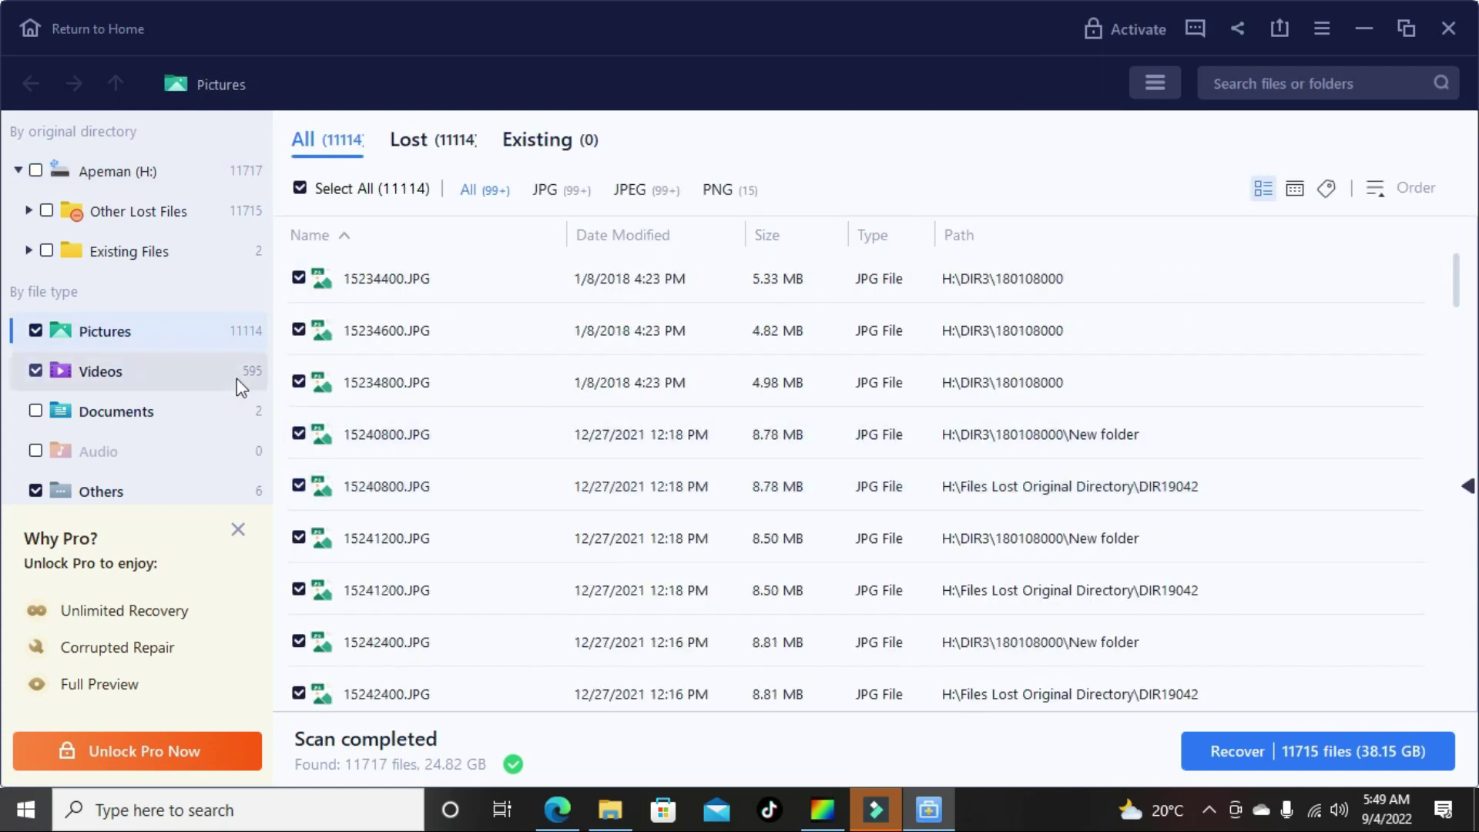
left_click(131, 362)
scroll(447, 408, "down", 10)
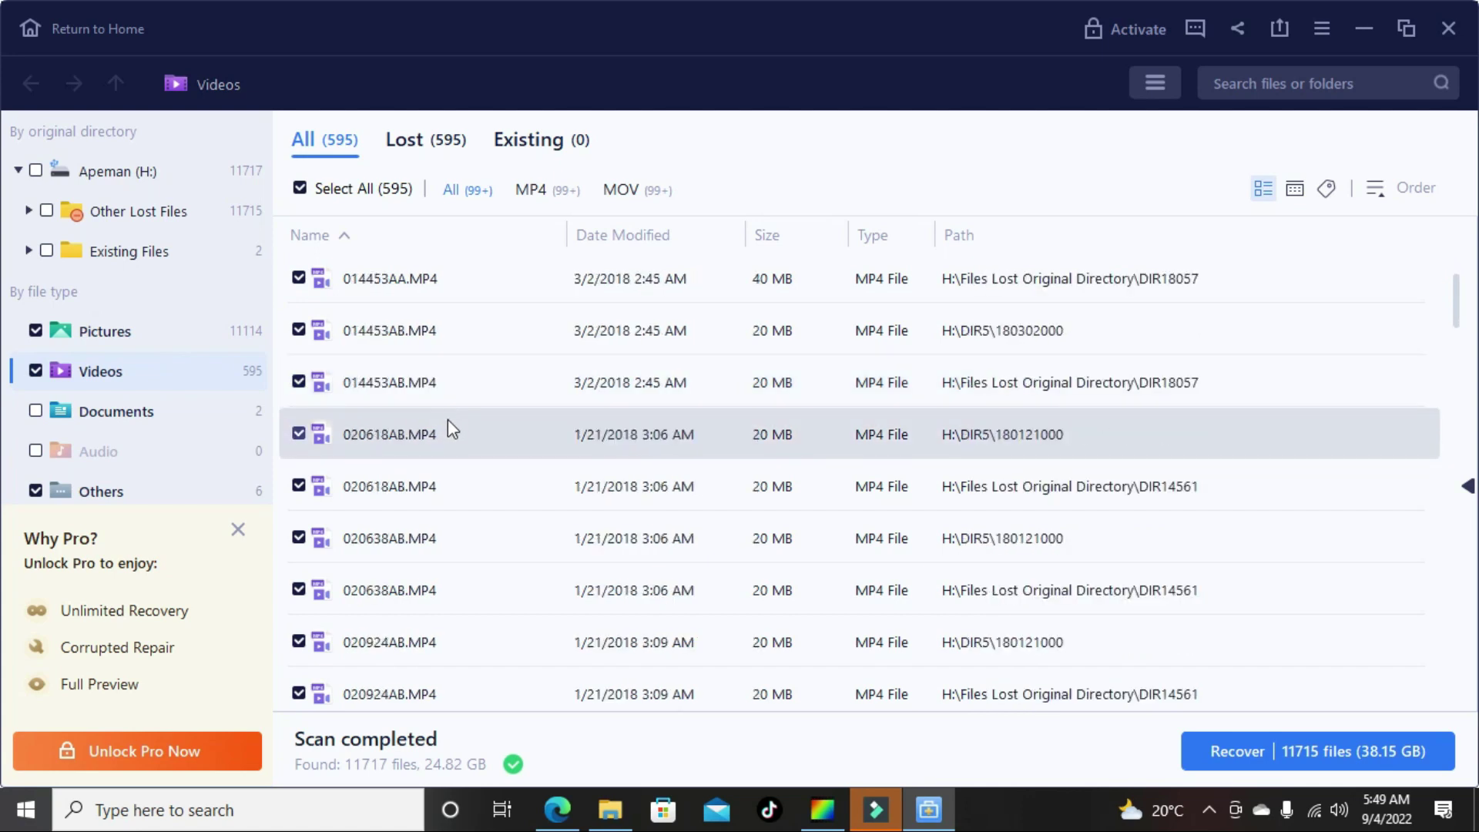
scroll(447, 419, "down", 5)
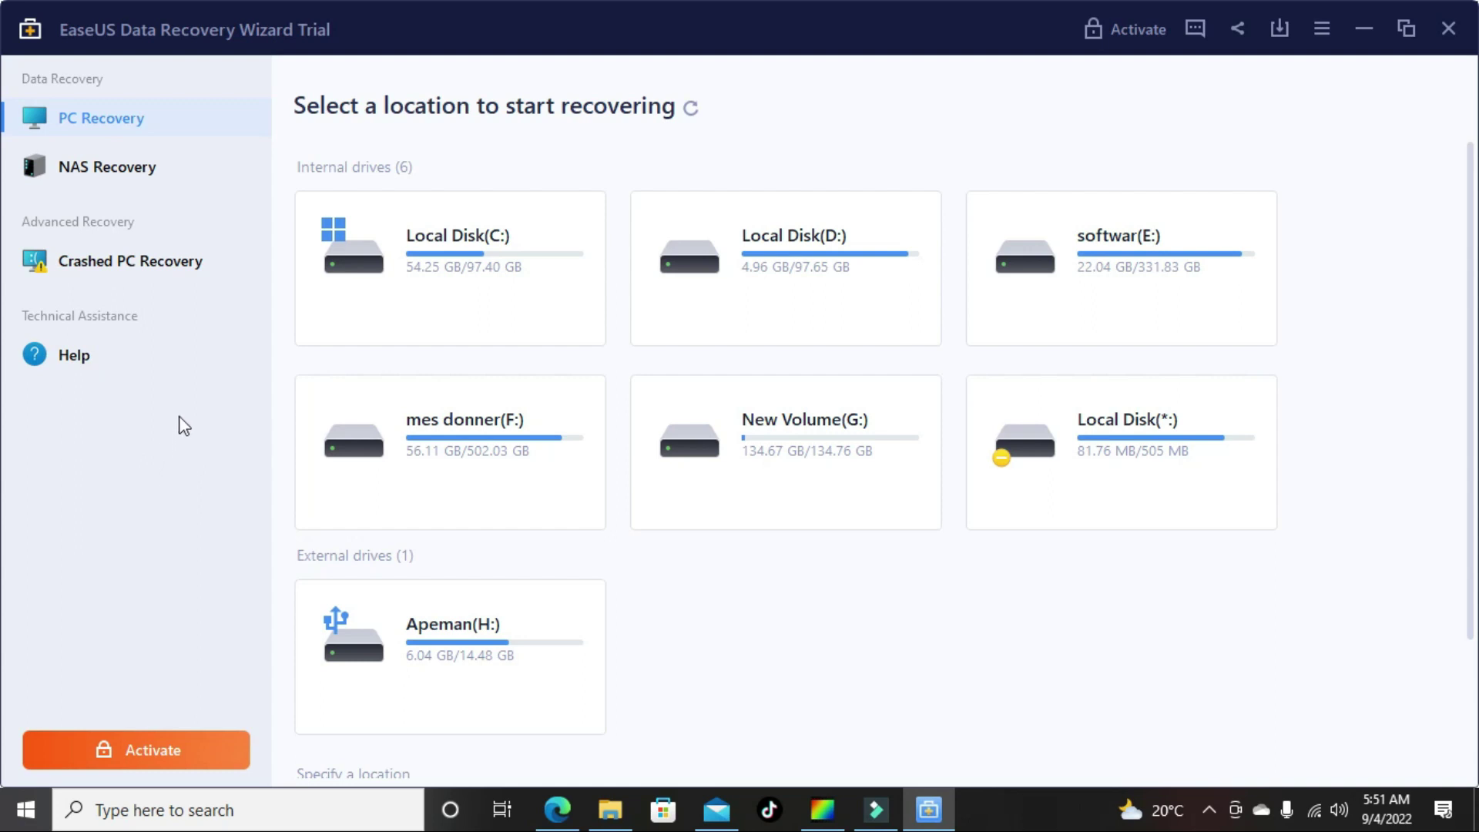
Step: View the Pro upgrade plans and the licence entry field, then open the 1-Month plan's order form and close it
left_click(134, 753)
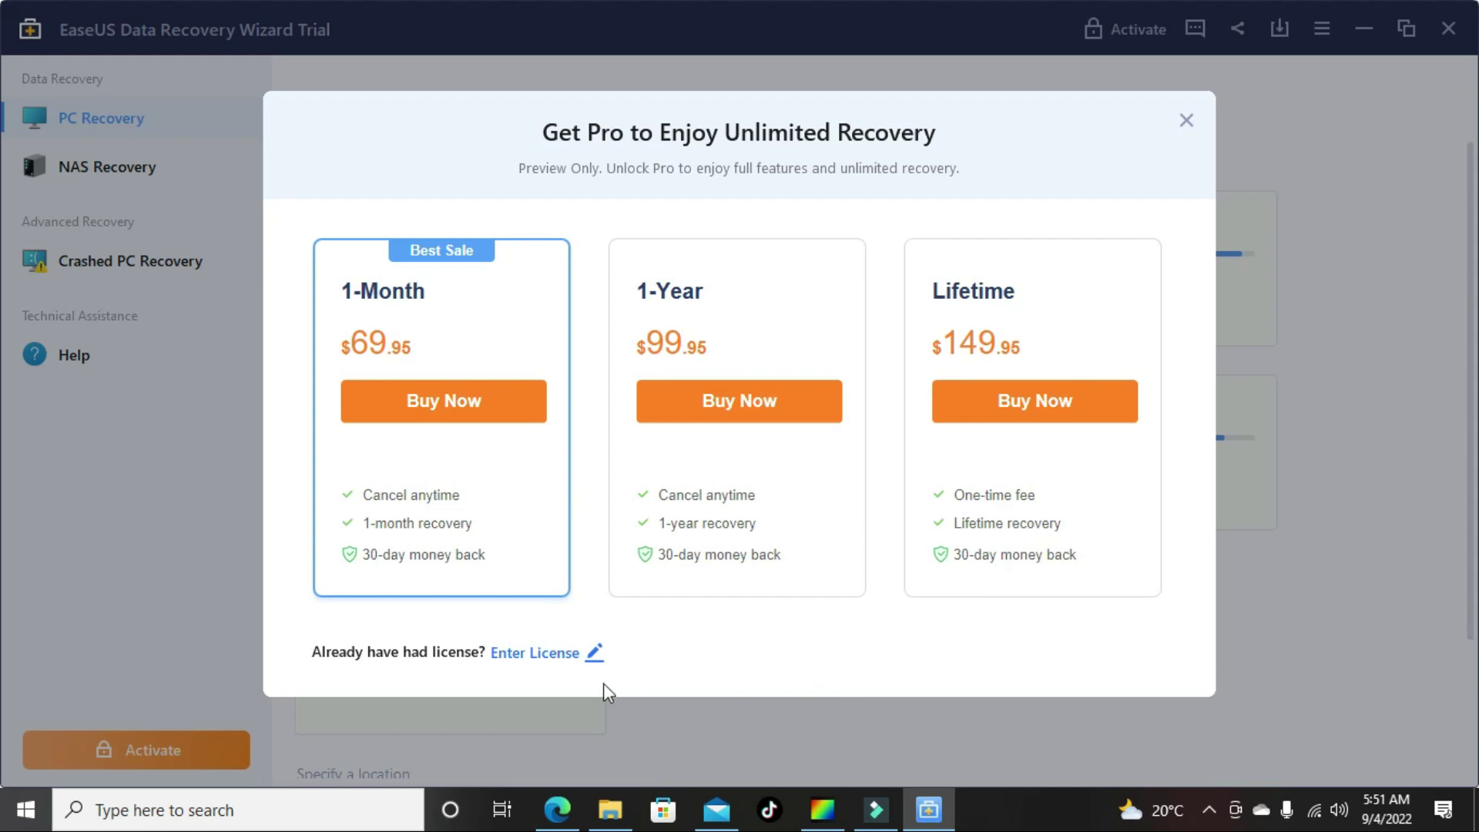
left_click(523, 656)
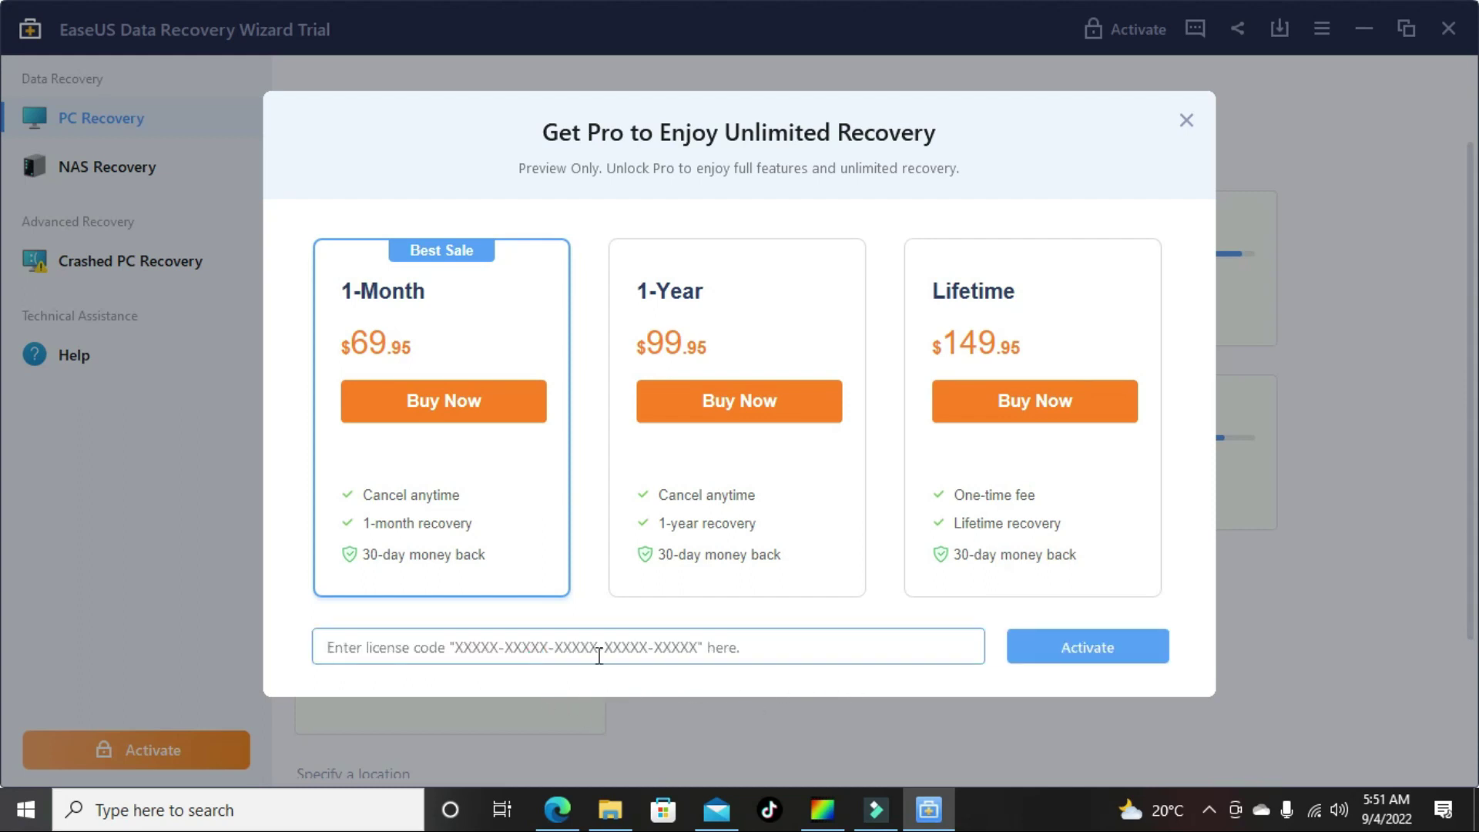
left_click(454, 389)
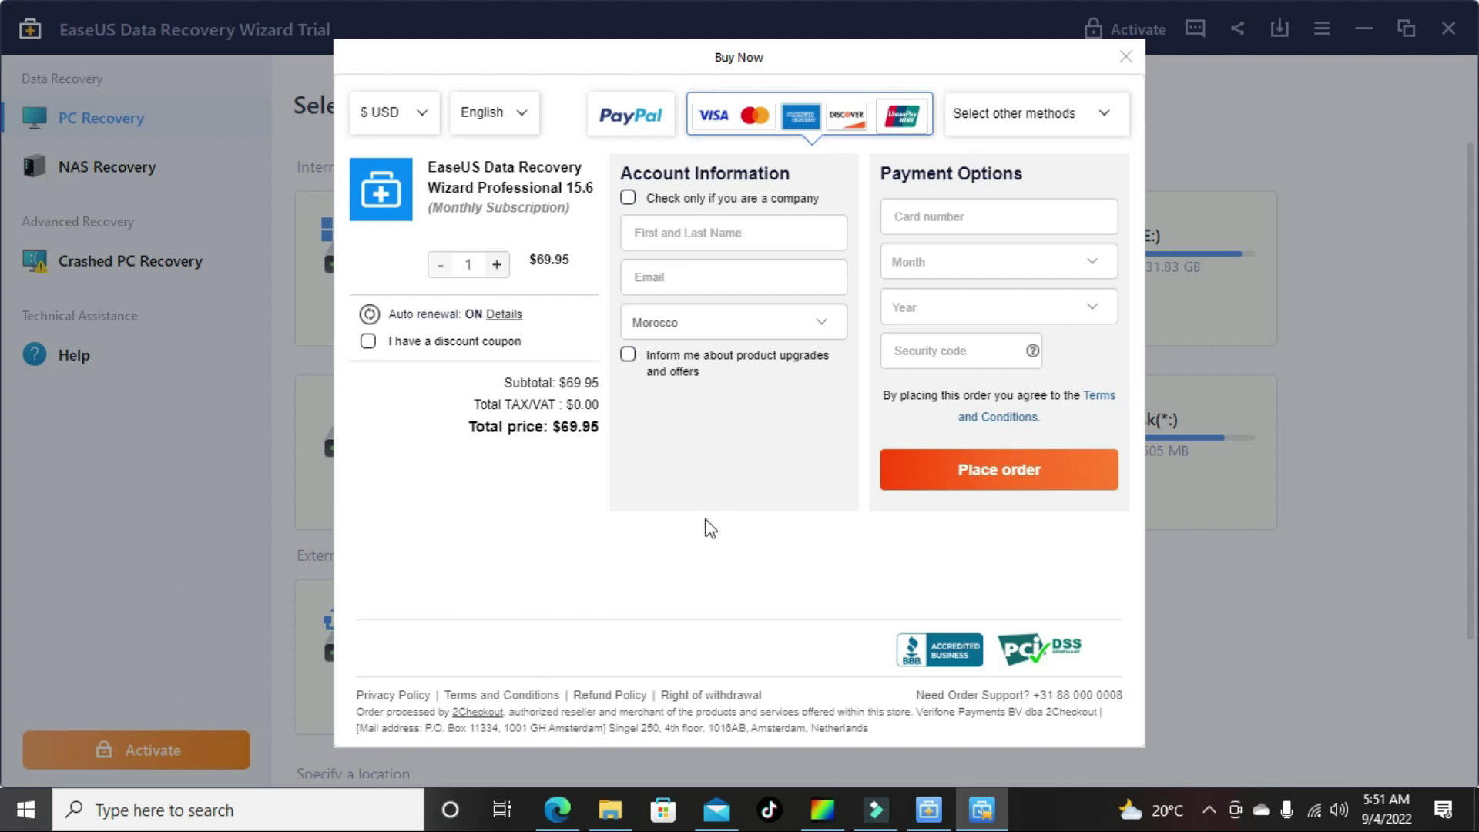
left_click(1126, 57)
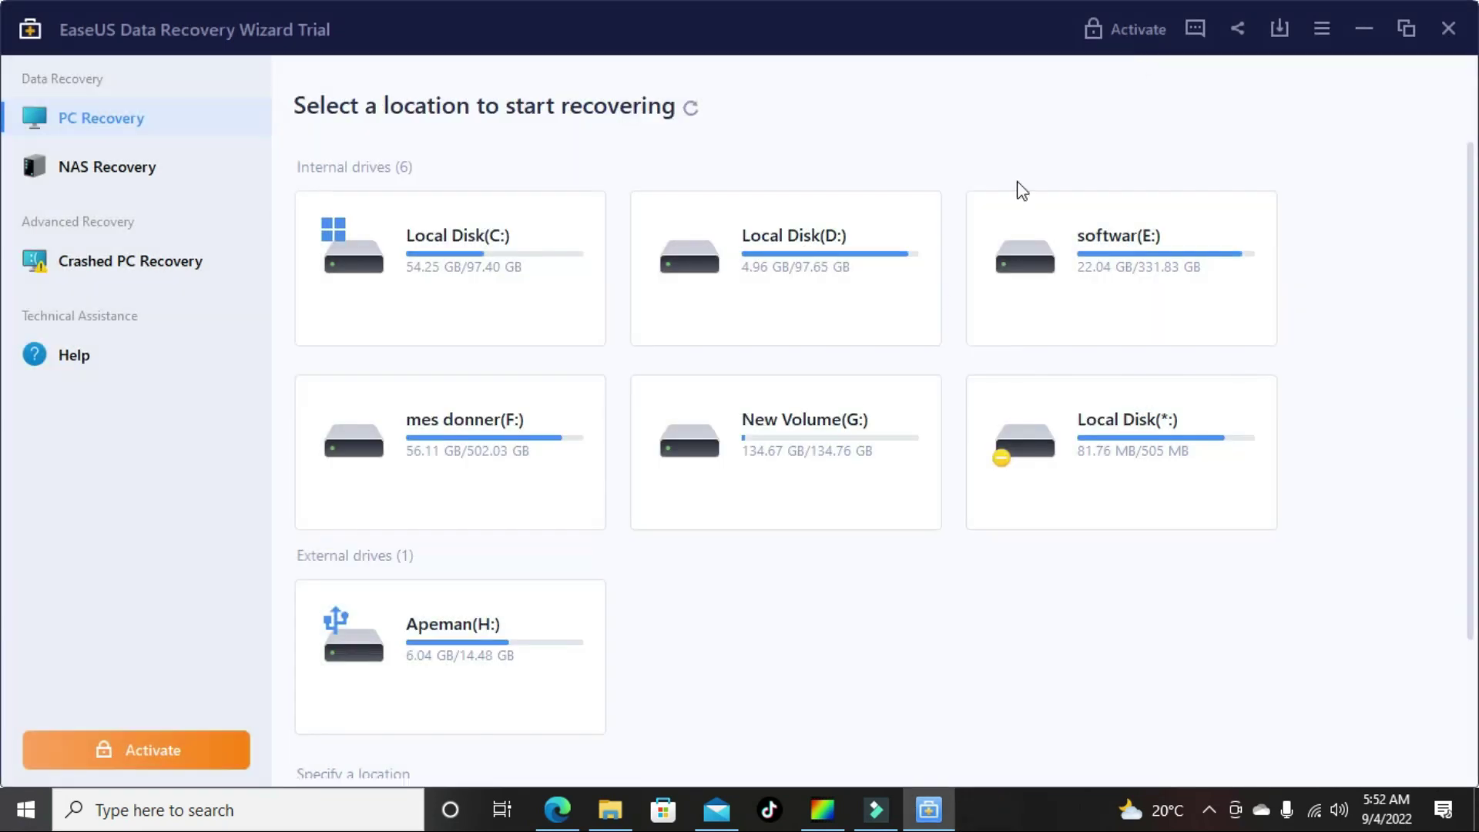
Step: Activate the full version by pasting the licence code, and dismiss the confirmation
left_click(148, 751)
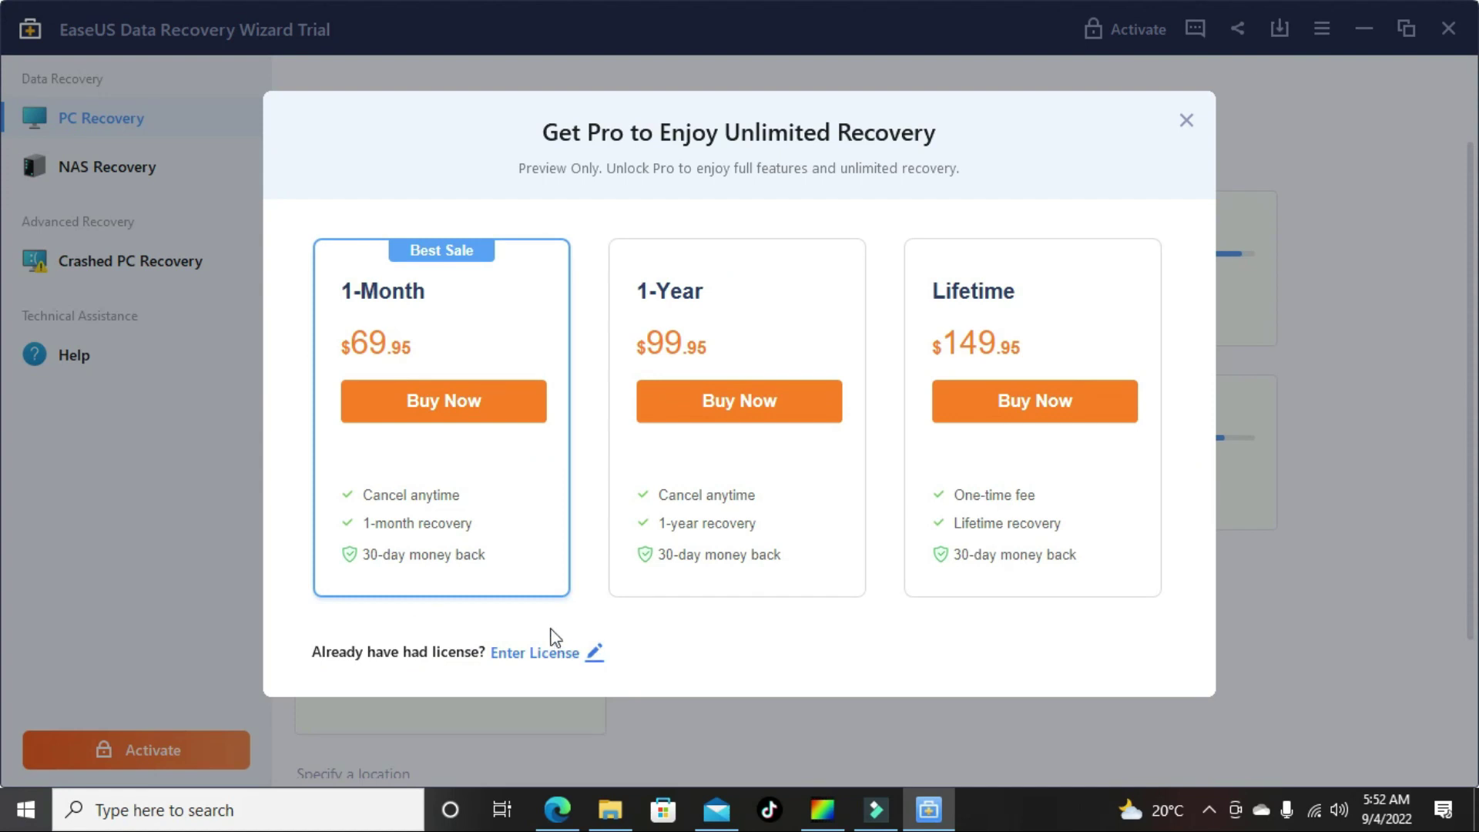
left_click(558, 656)
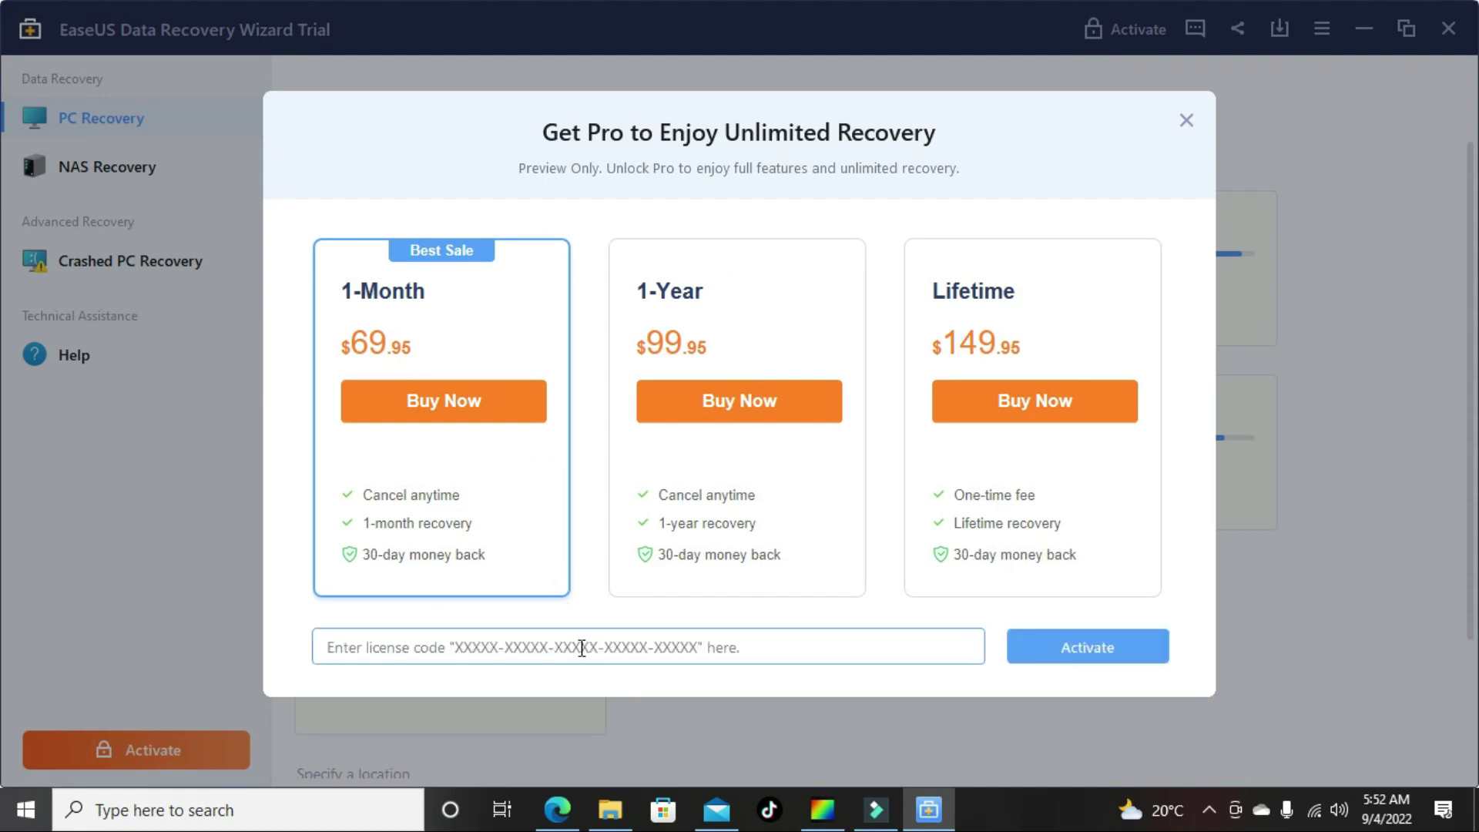
right_click(582, 647)
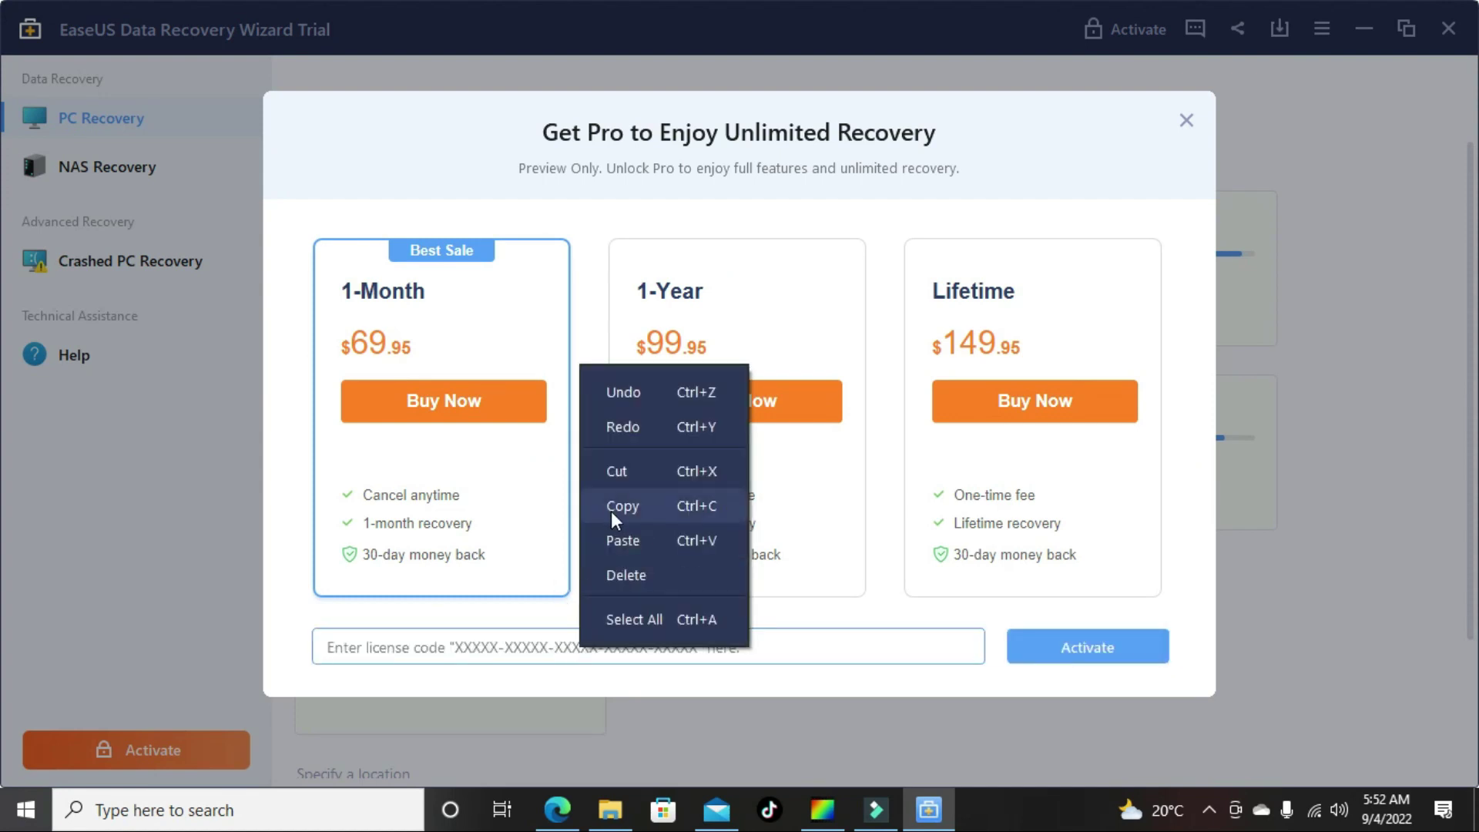
left_click(620, 539)
left_click(1049, 645)
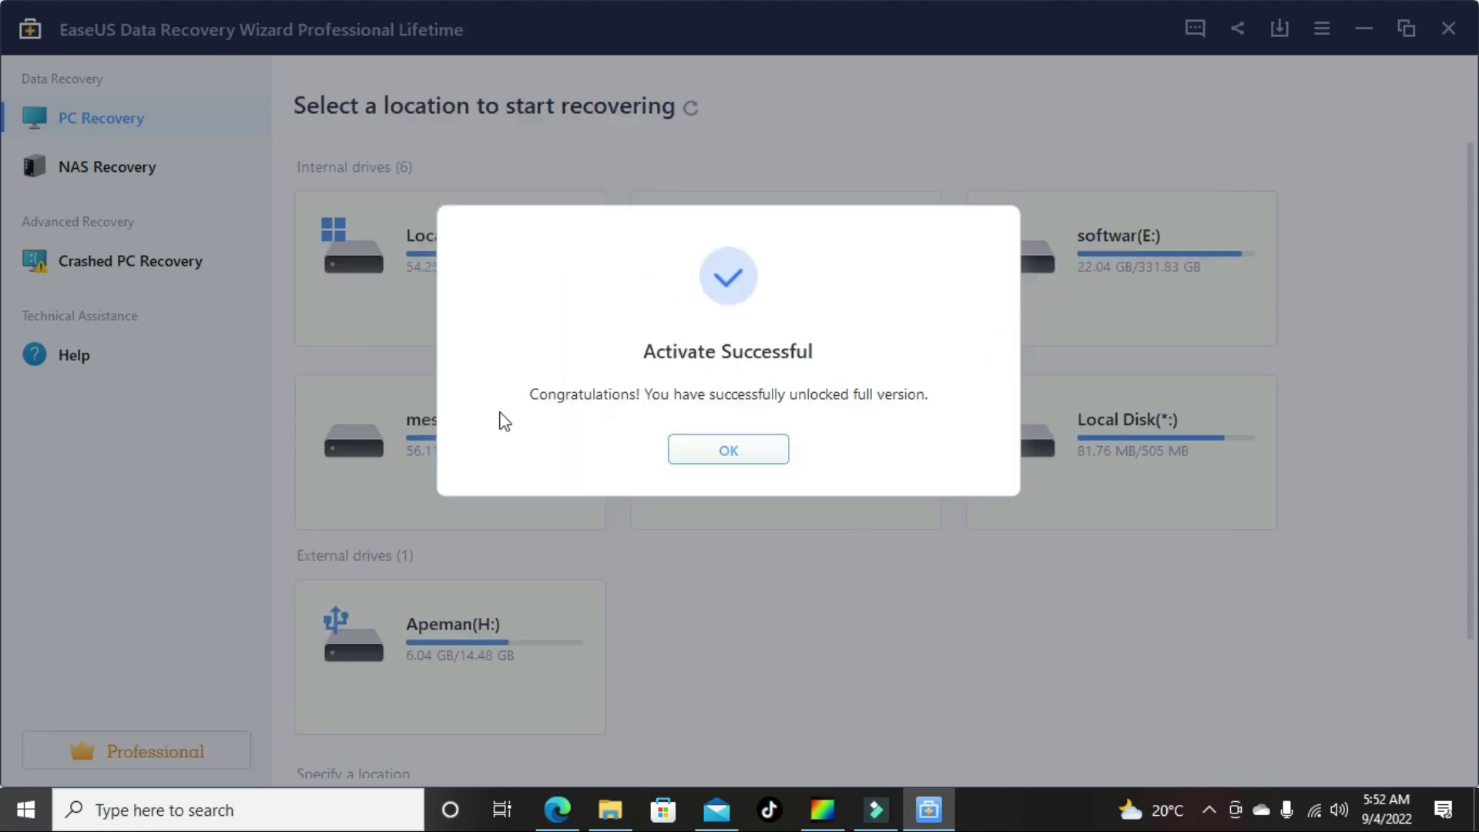
left_click(731, 454)
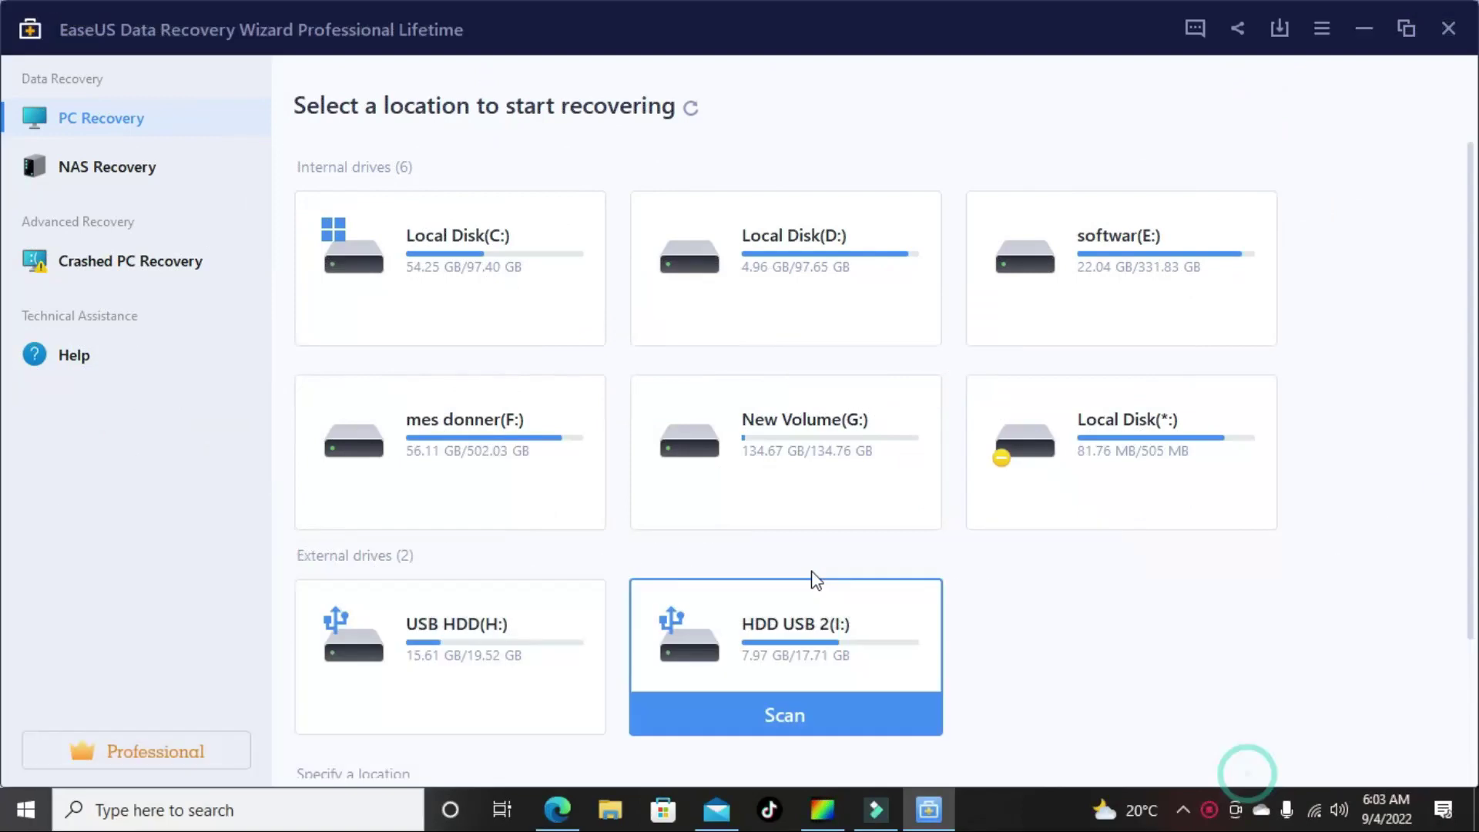
Step: Scan the external drive USB HDD (H:) and mark the Pictures, Videos and Documents file types for recovery
mouse_move(505, 677)
left_click(477, 716)
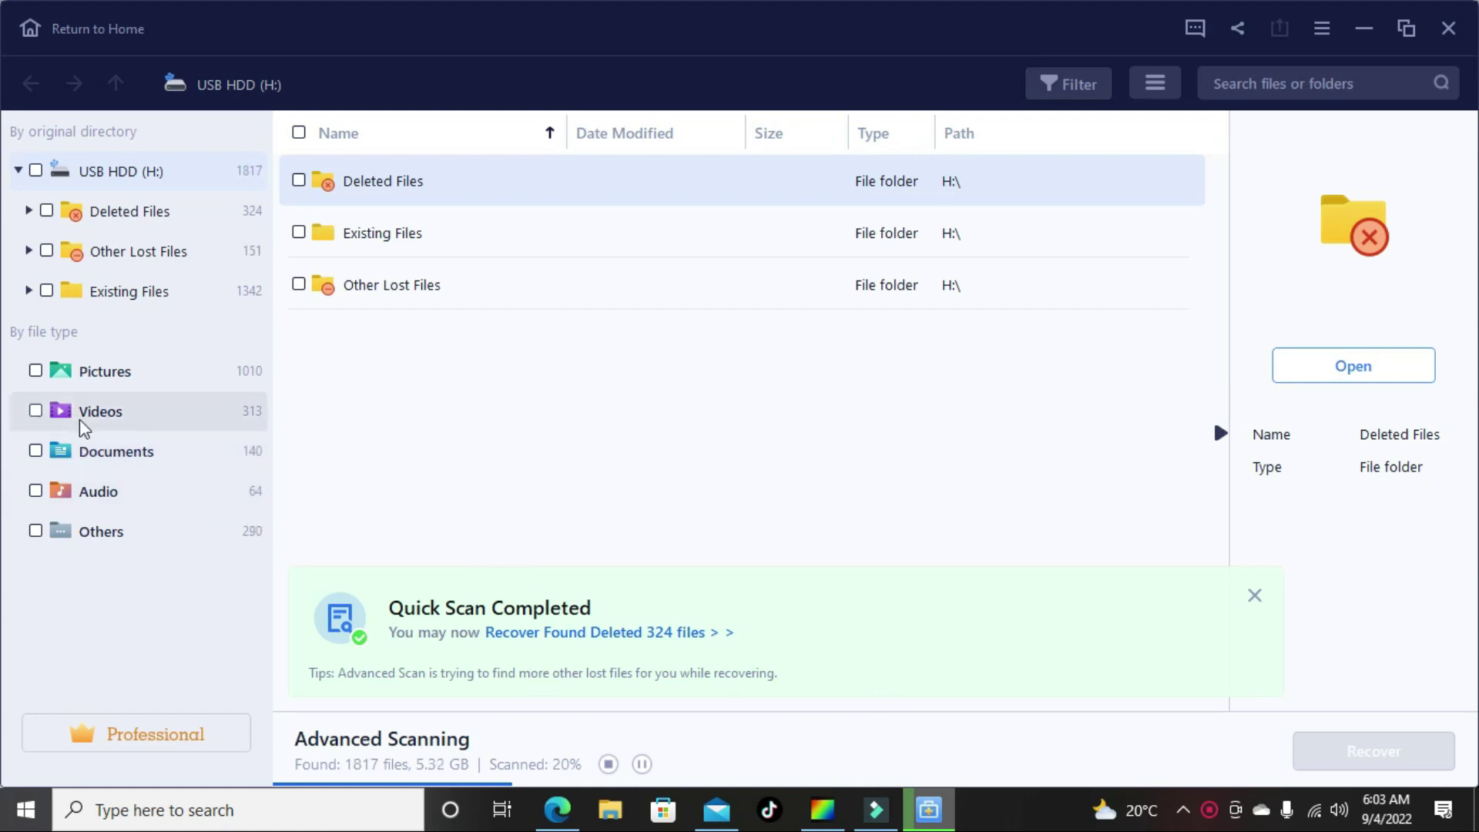
left_click(35, 370)
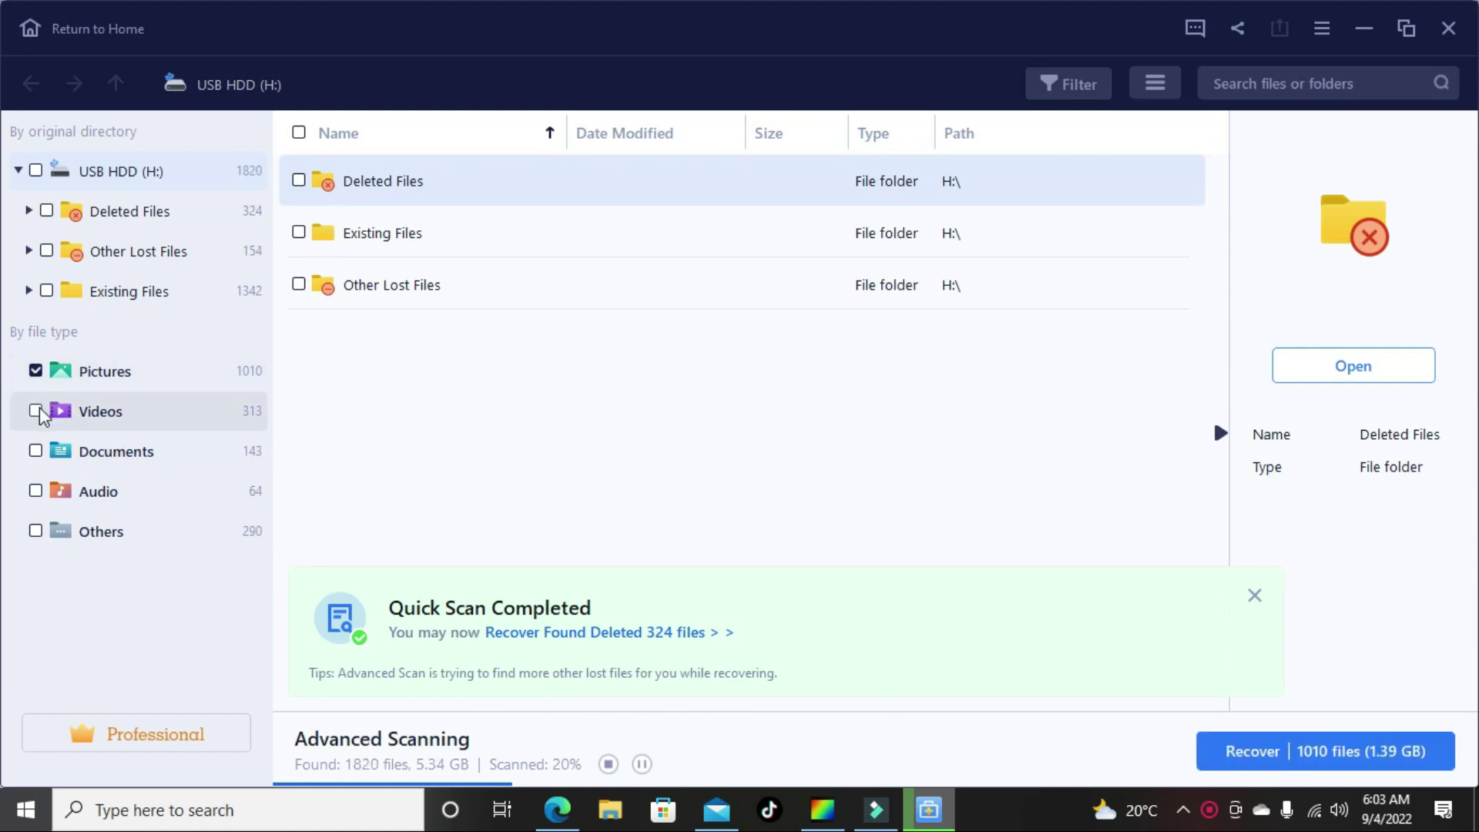
left_click(37, 412)
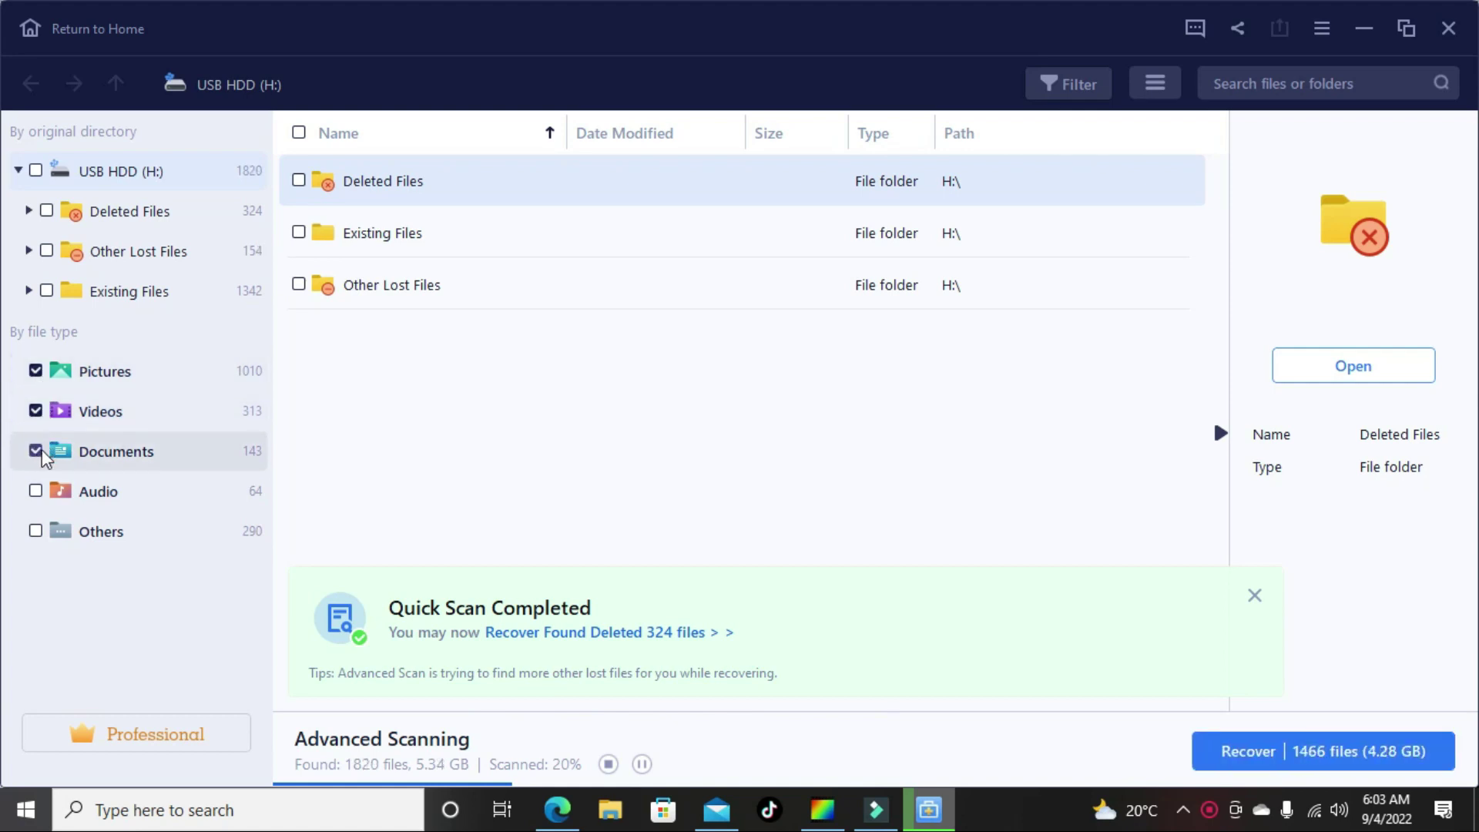
Step: Recover the marked files while scanning continues, saving them to the rocover folder on softwar (E:)
left_click(1316, 759)
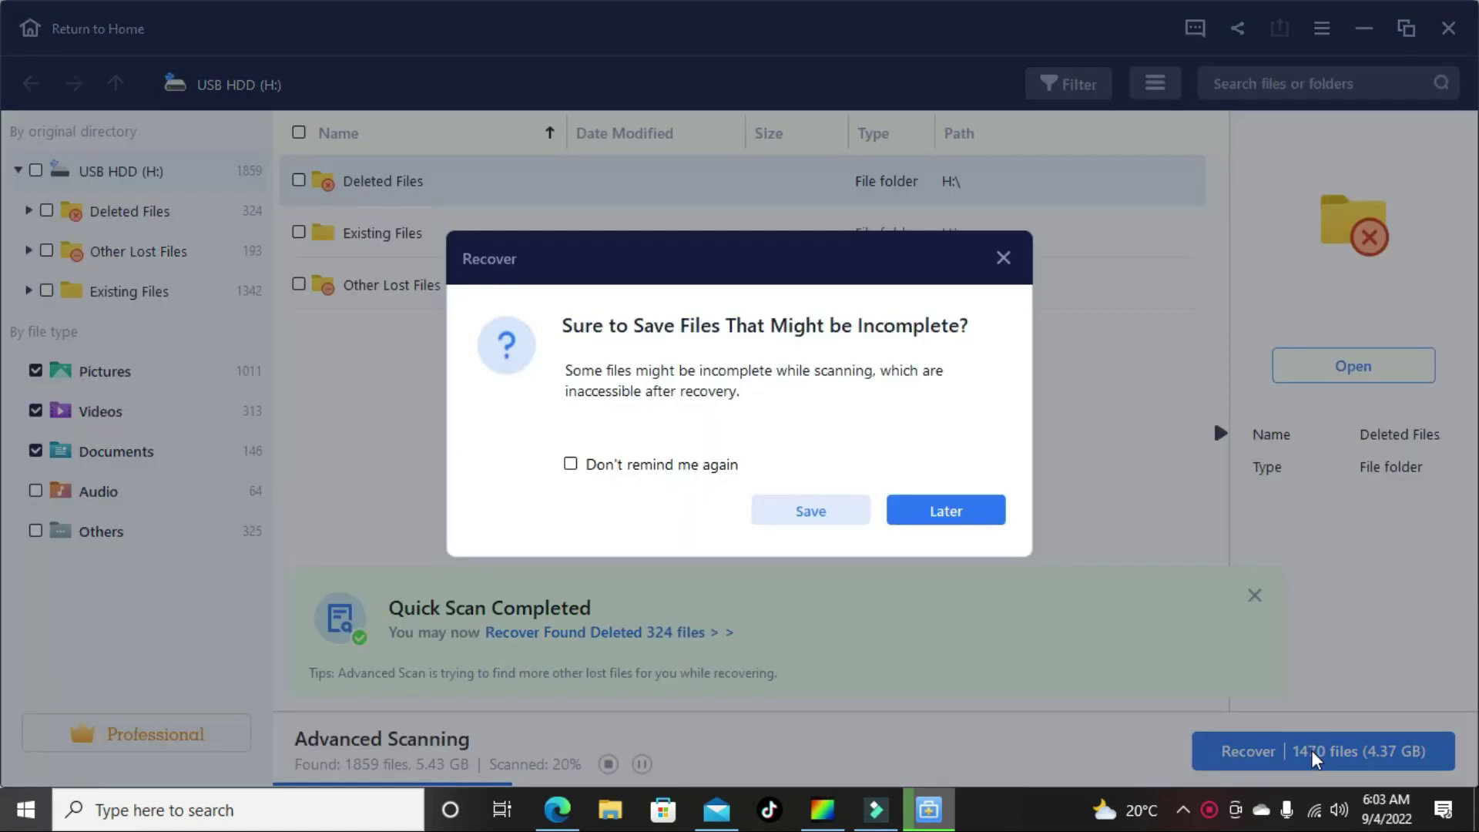
left_click(790, 524)
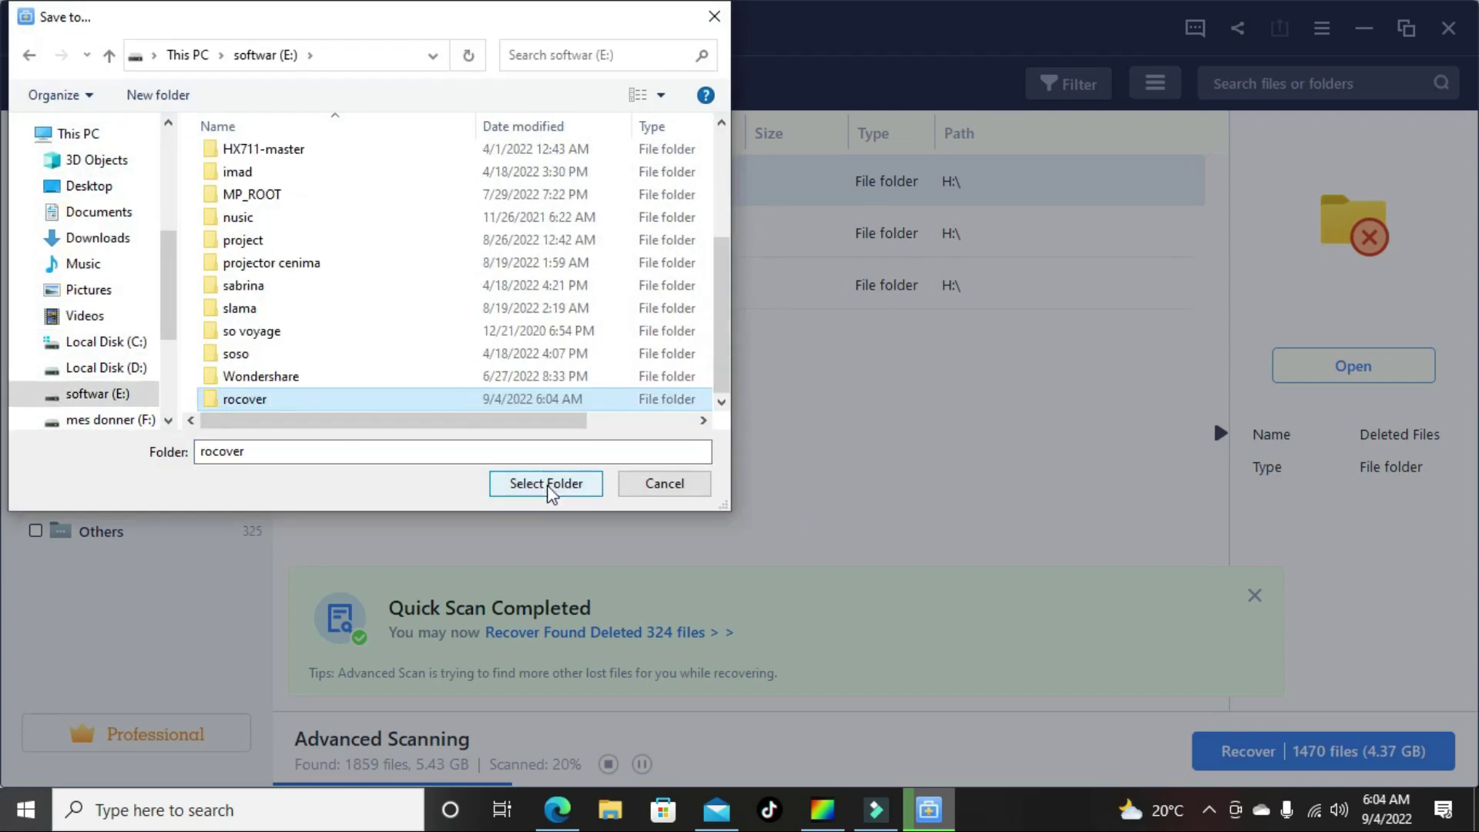
left_click(549, 485)
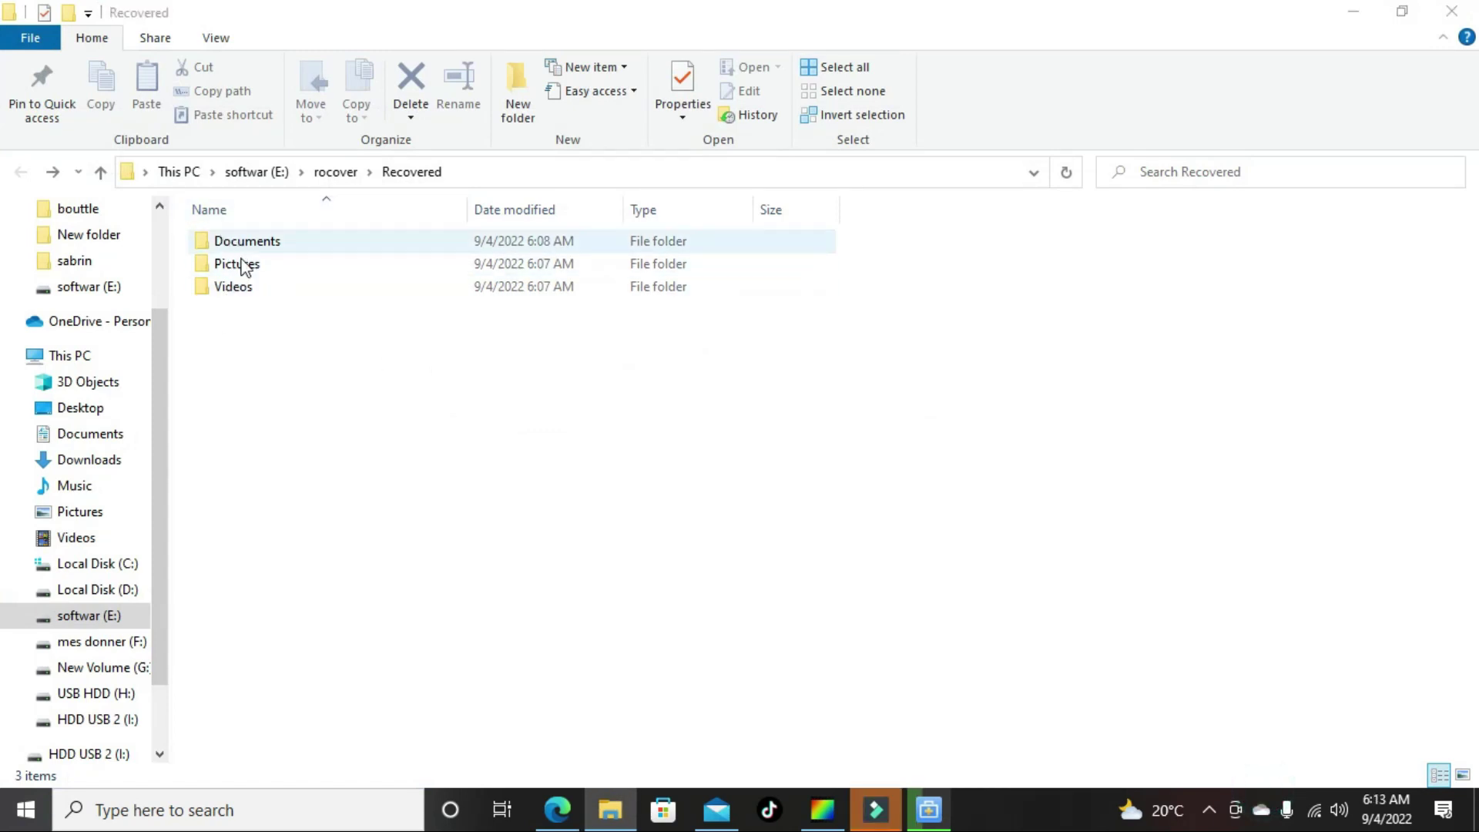
Step: Open several recovered images from the Pictures folder inside rocover\Recovered on softwar (E:) to check that they display
double_click(245, 265)
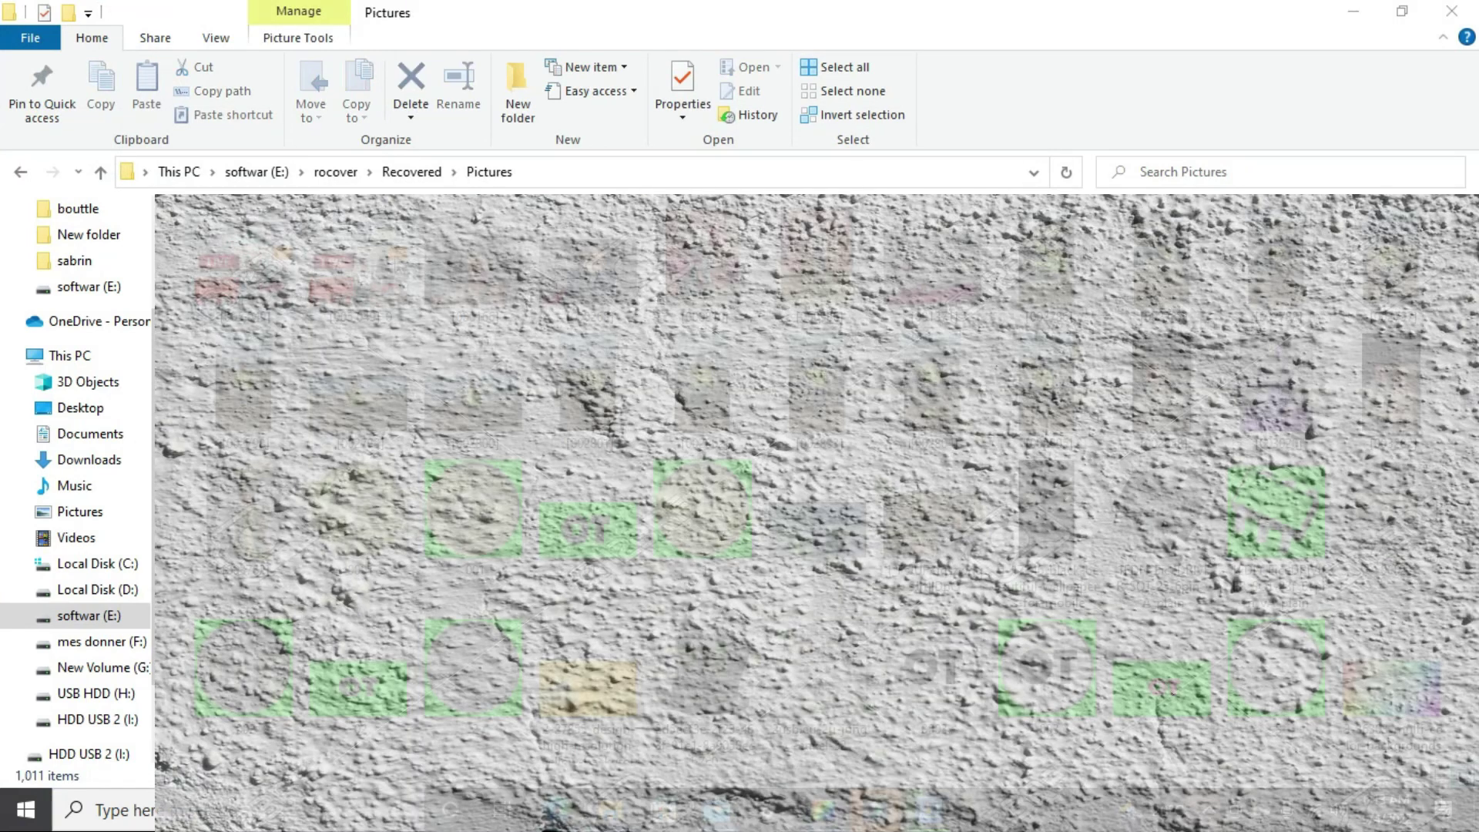
double_click(489, 260)
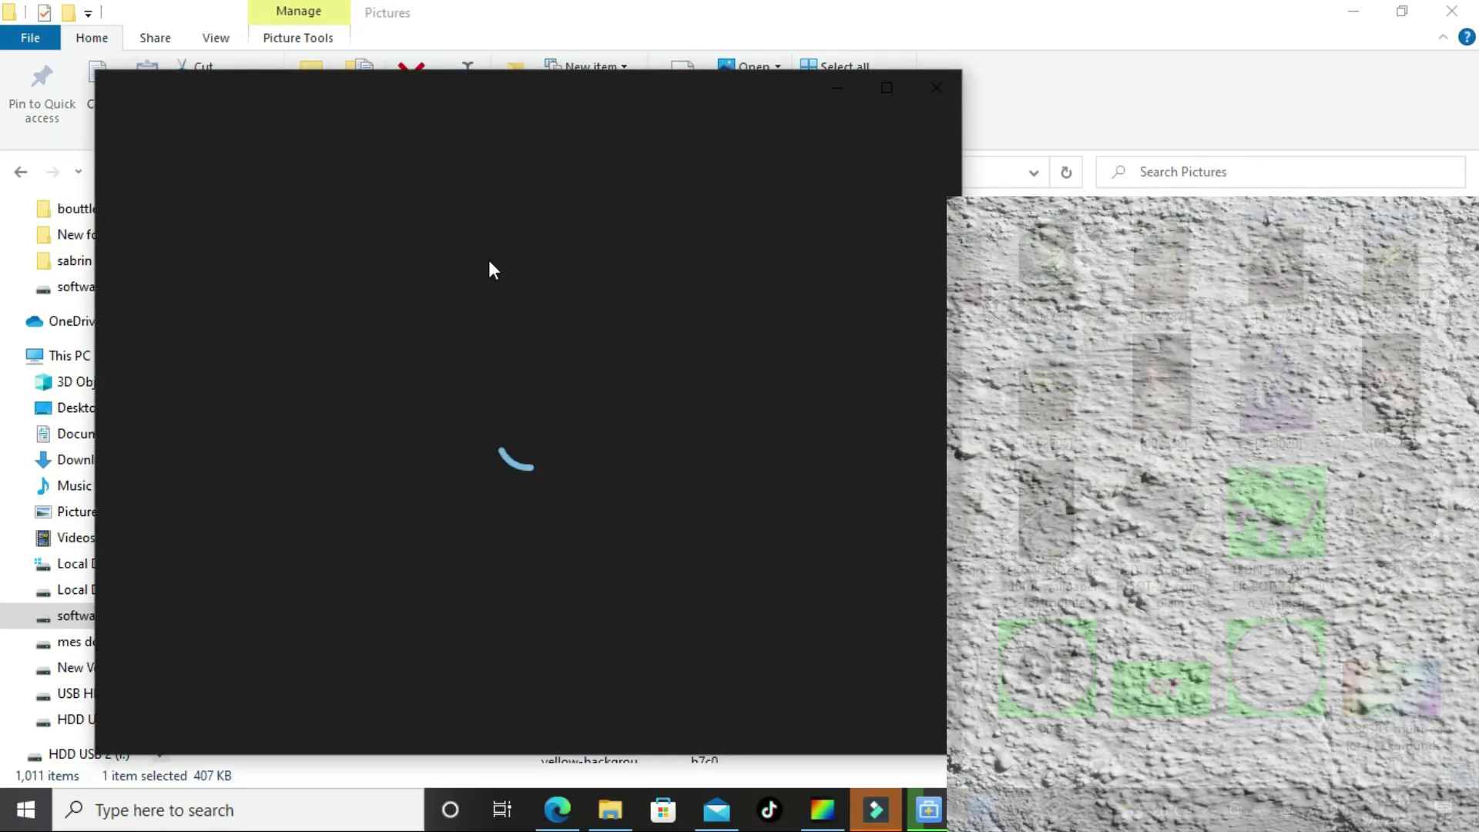
left_click(936, 89)
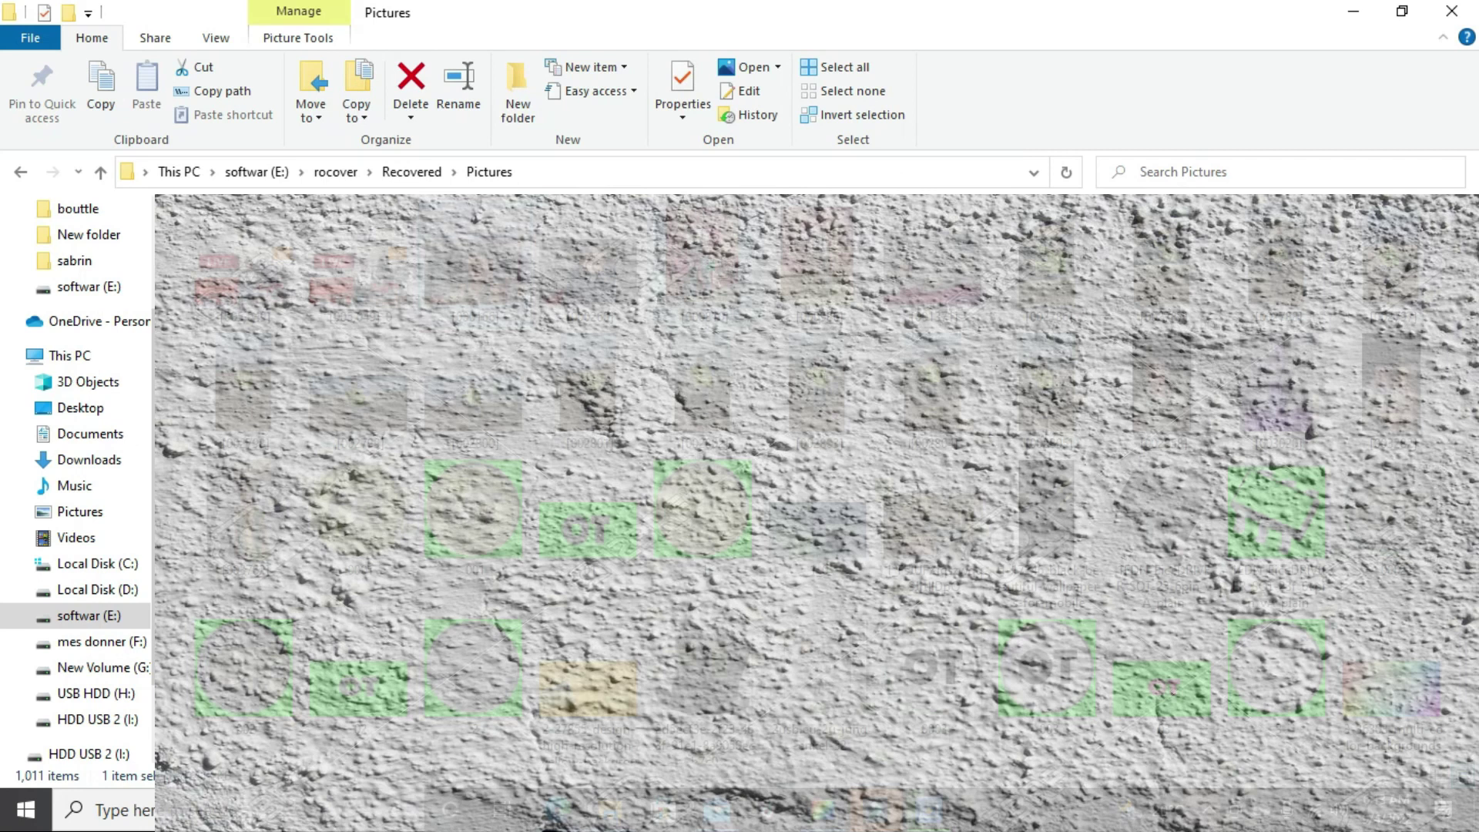
double_click(710, 269)
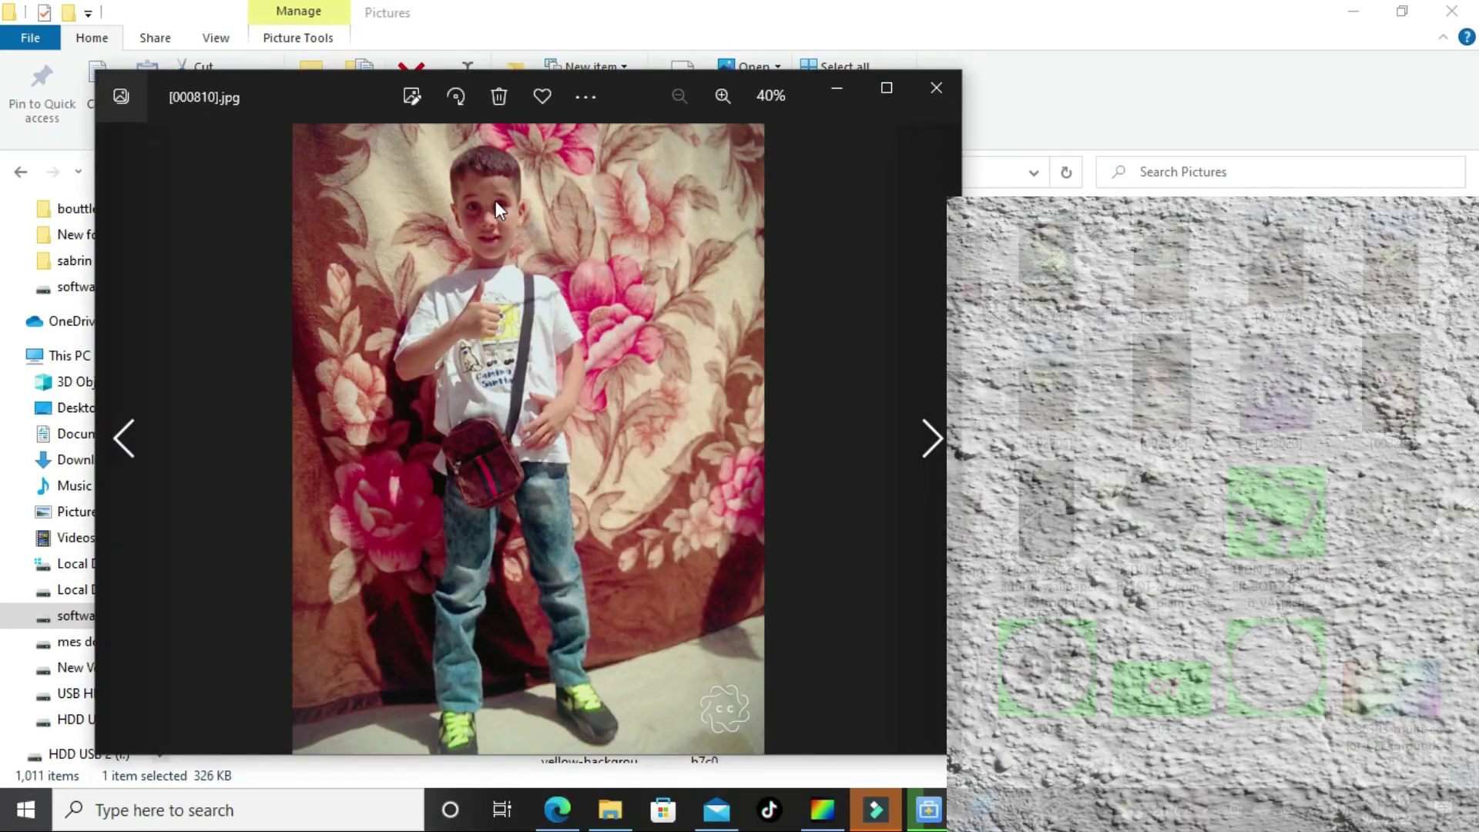
left_click(932, 439)
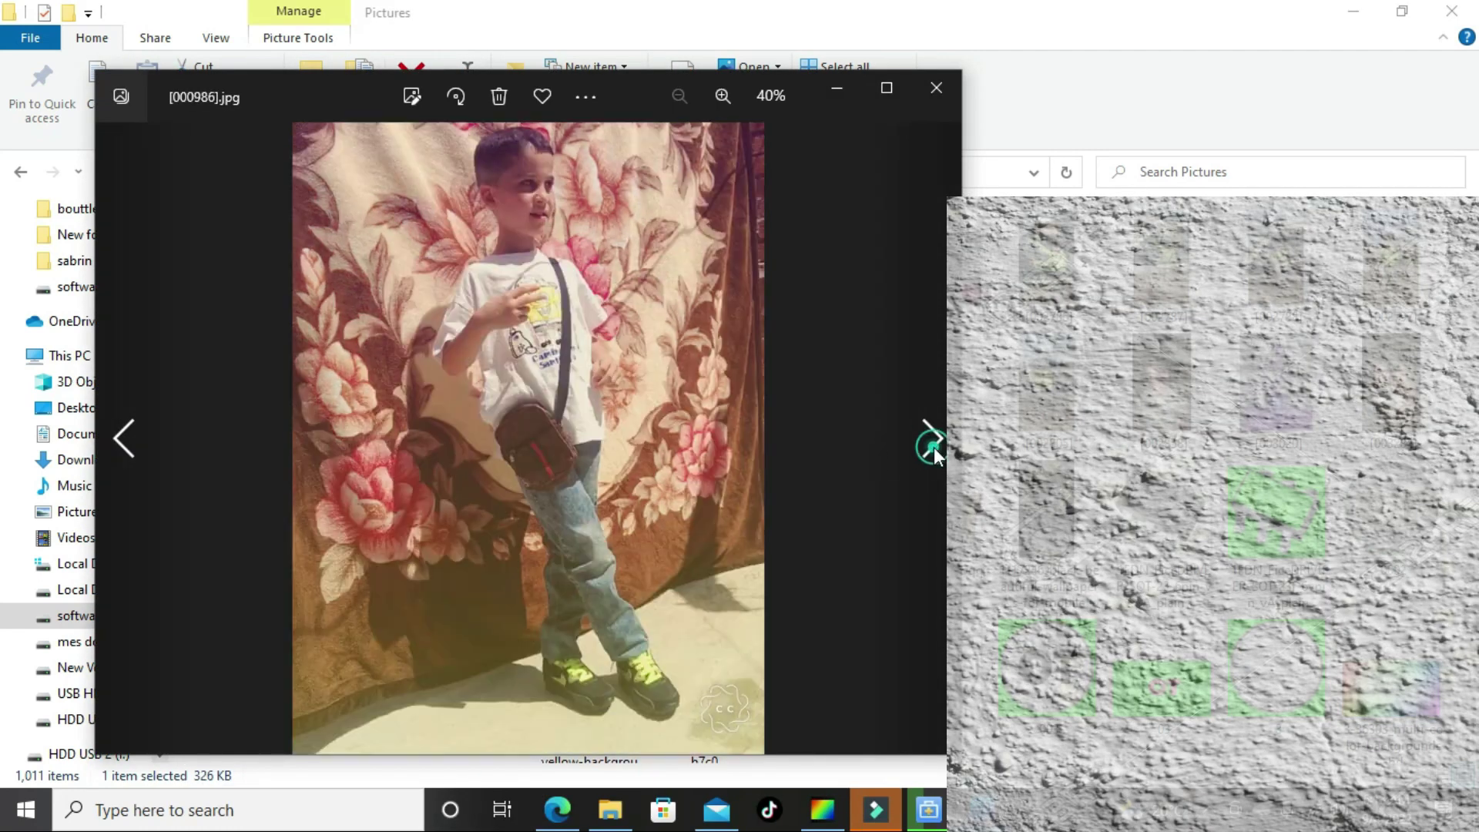
left_click(938, 78)
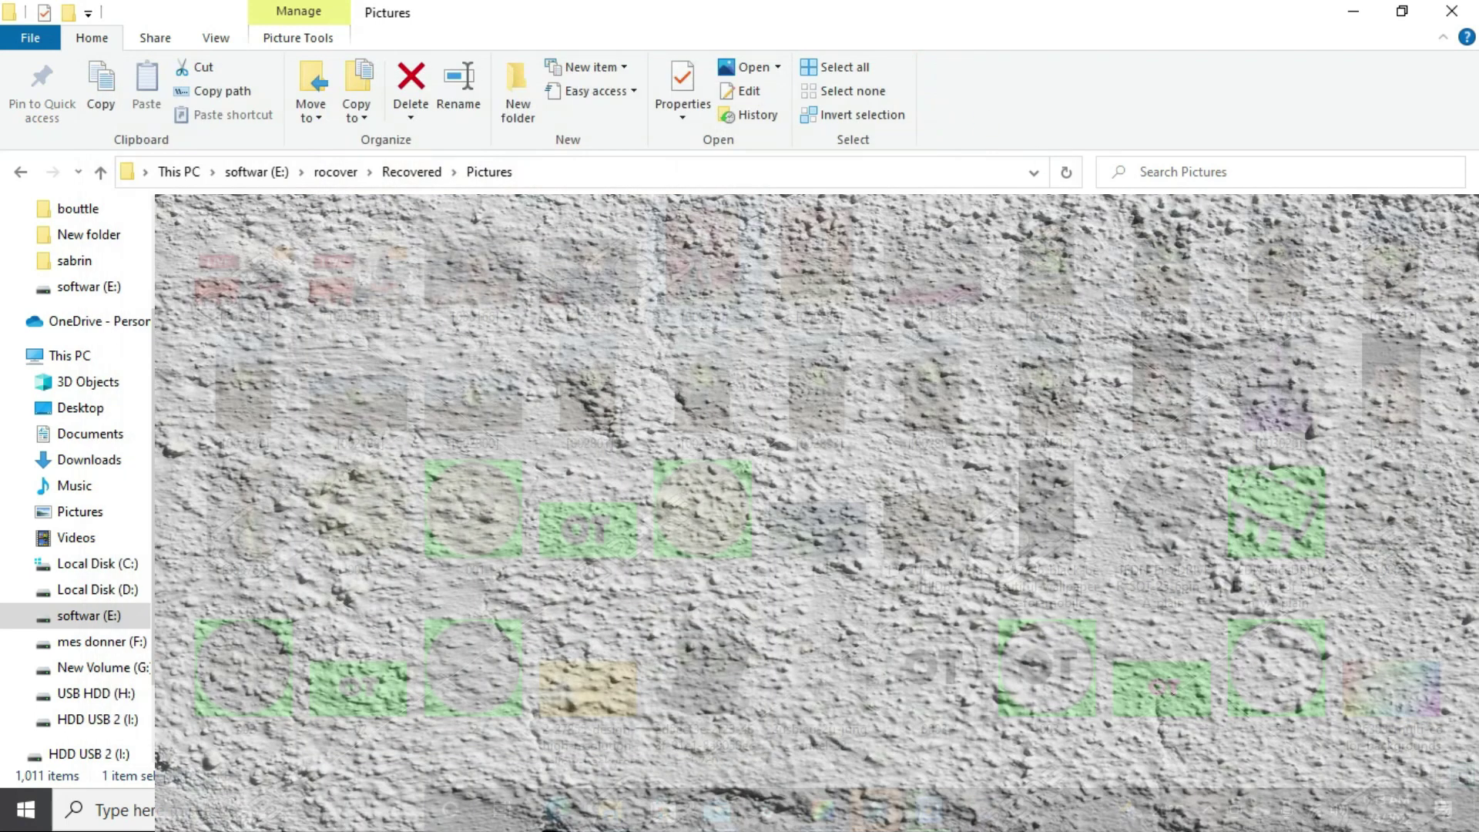
key("Return")
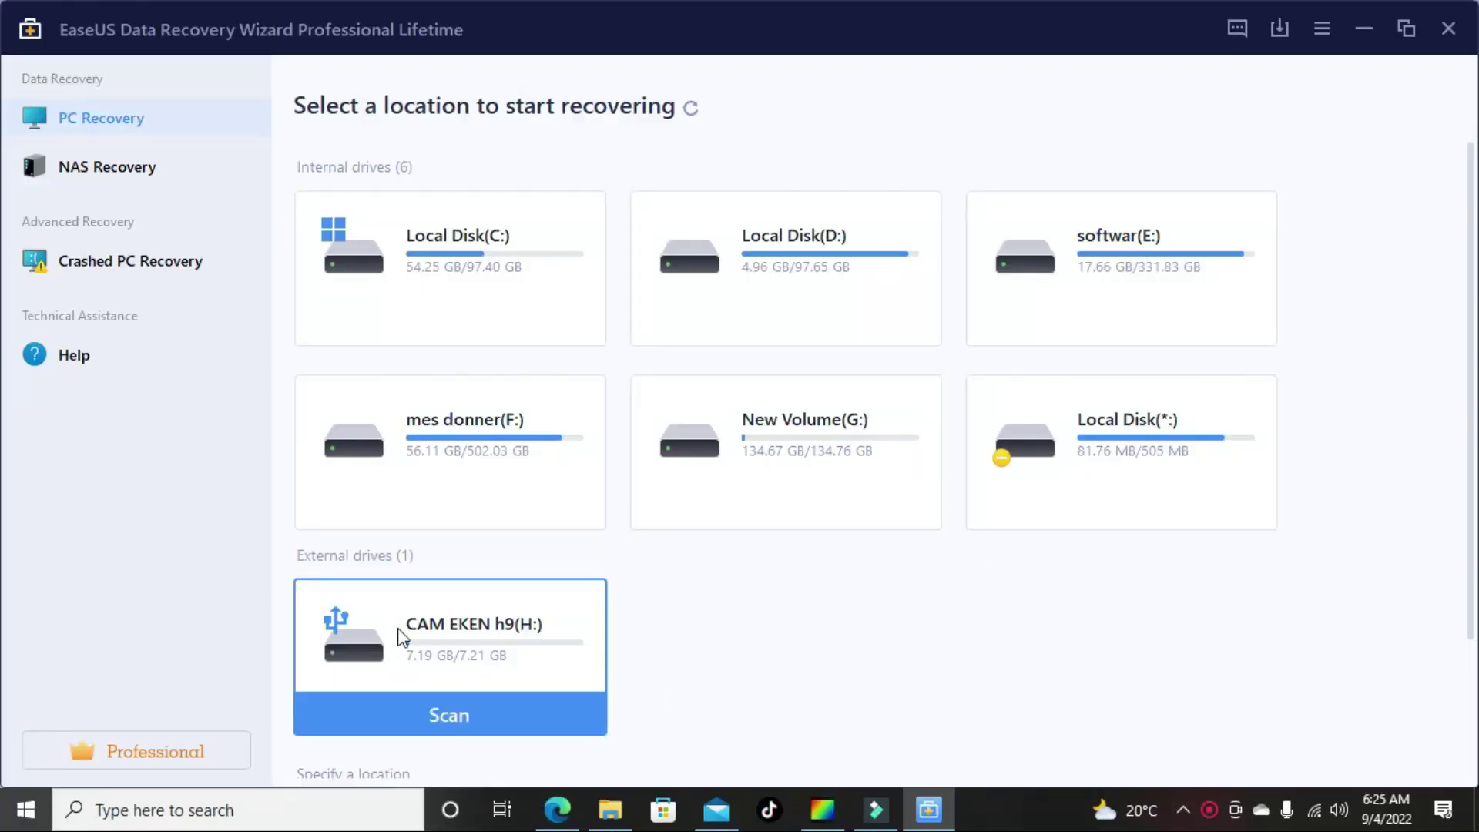
Step: Scan the external drive CAM EKEN h9 (H:) for lost files
left_click(428, 713)
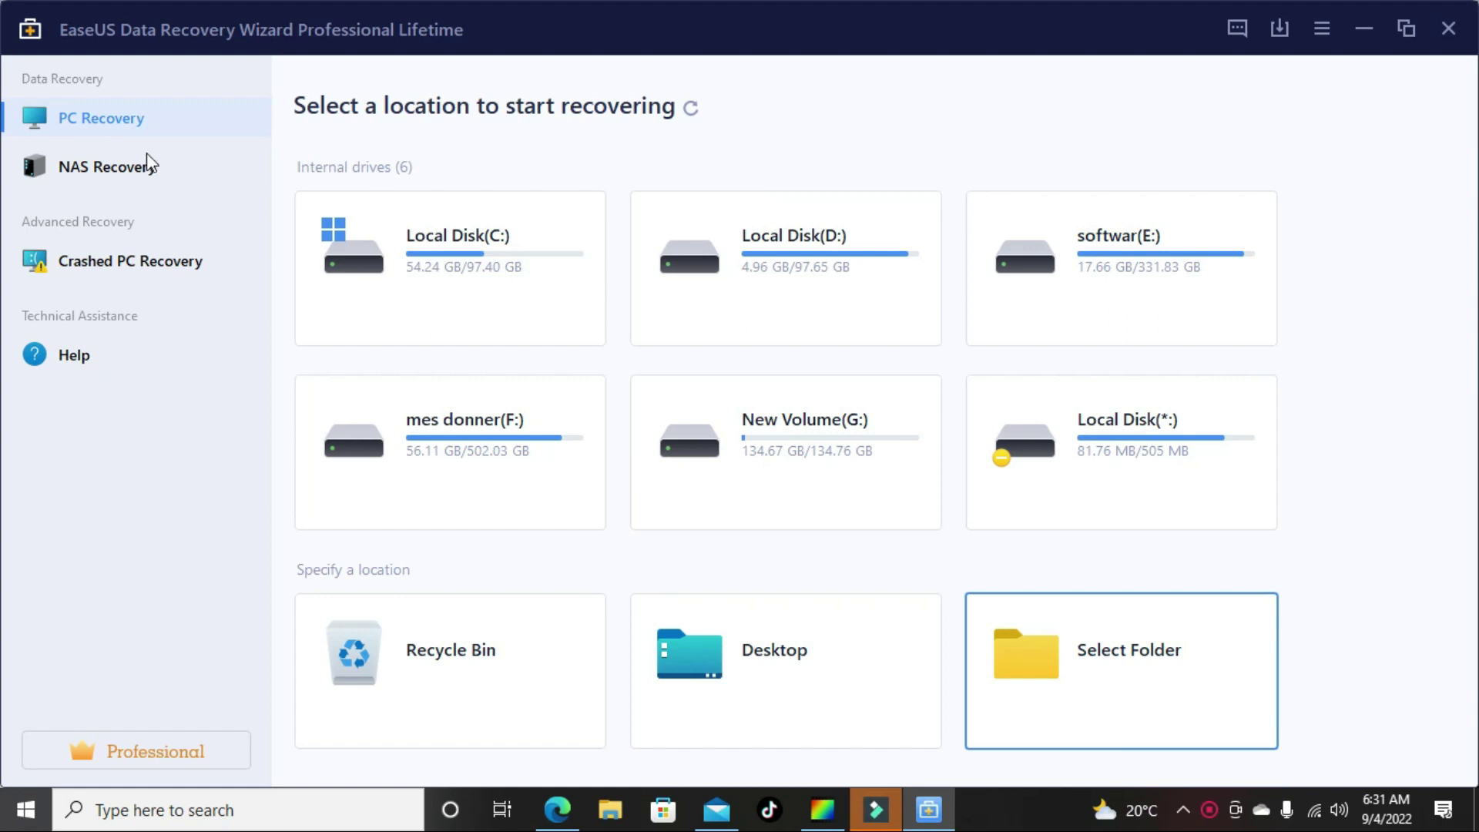
Step: Examine the NAS Recovery page, including the listed Tenda server and the further assistance options
left_click(87, 164)
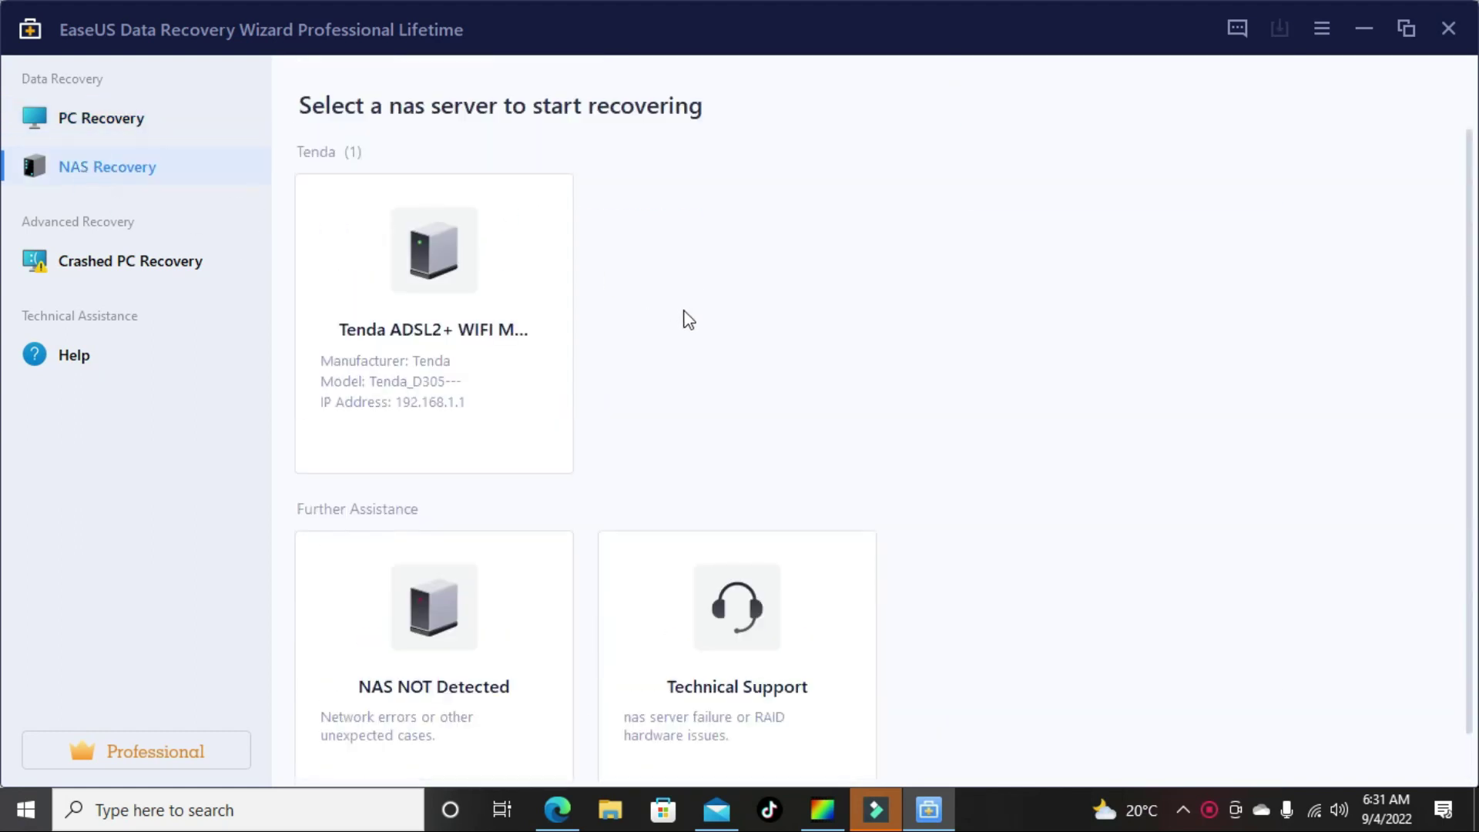
mouse_move(405, 193)
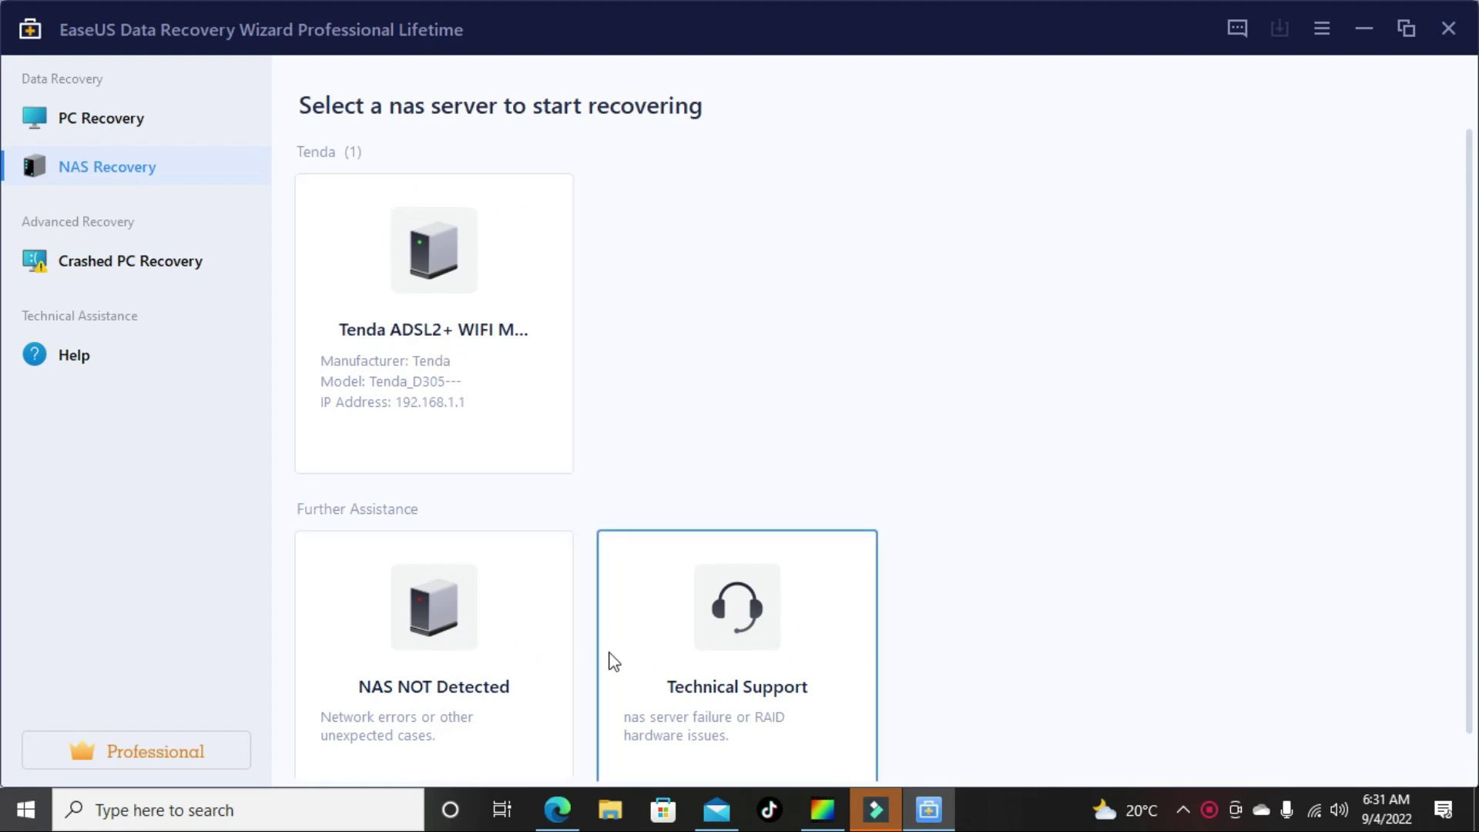
scroll(431, 637, "down", 1)
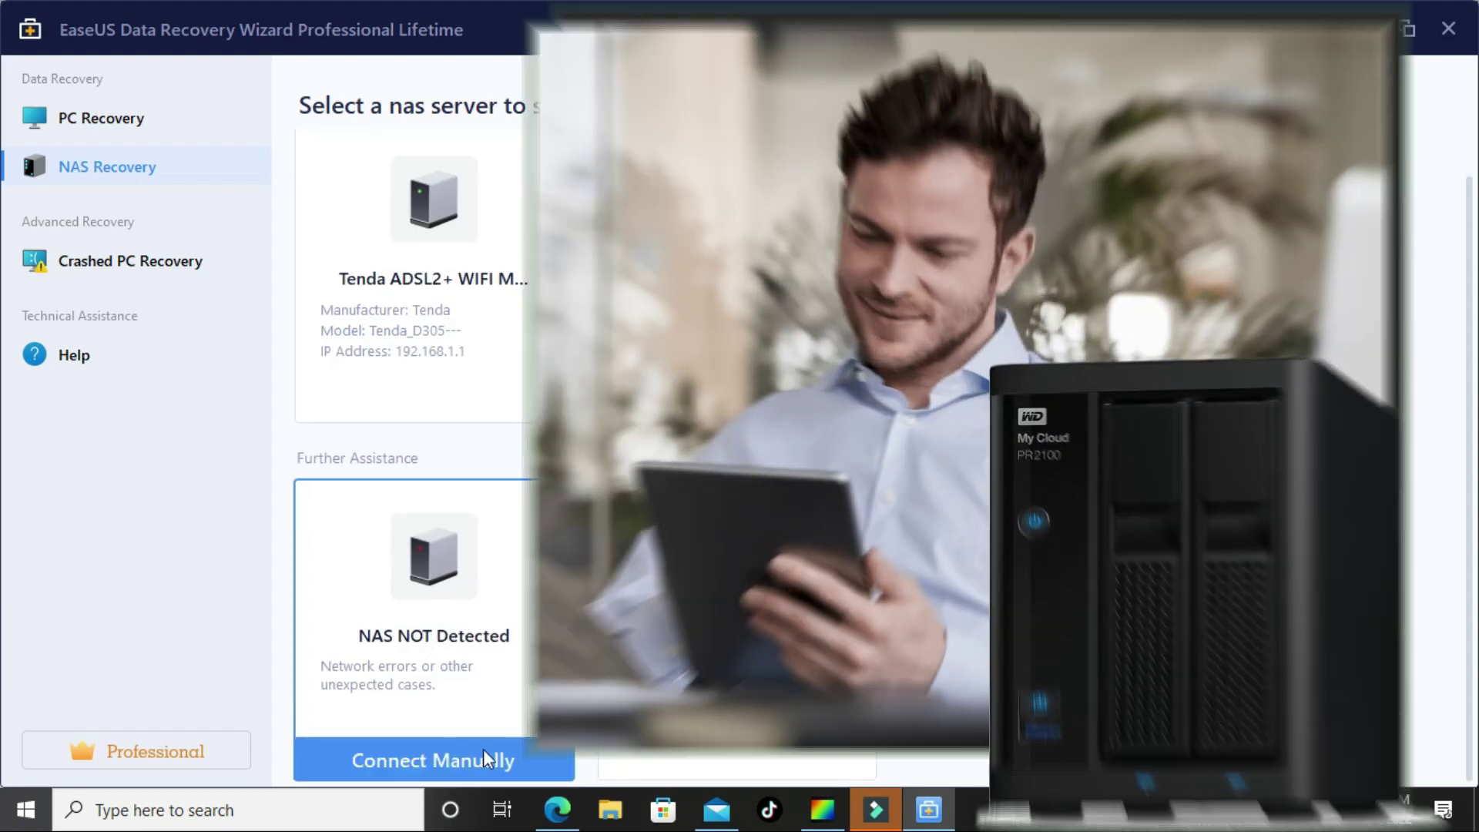
scroll(431, 454, "up", 1)
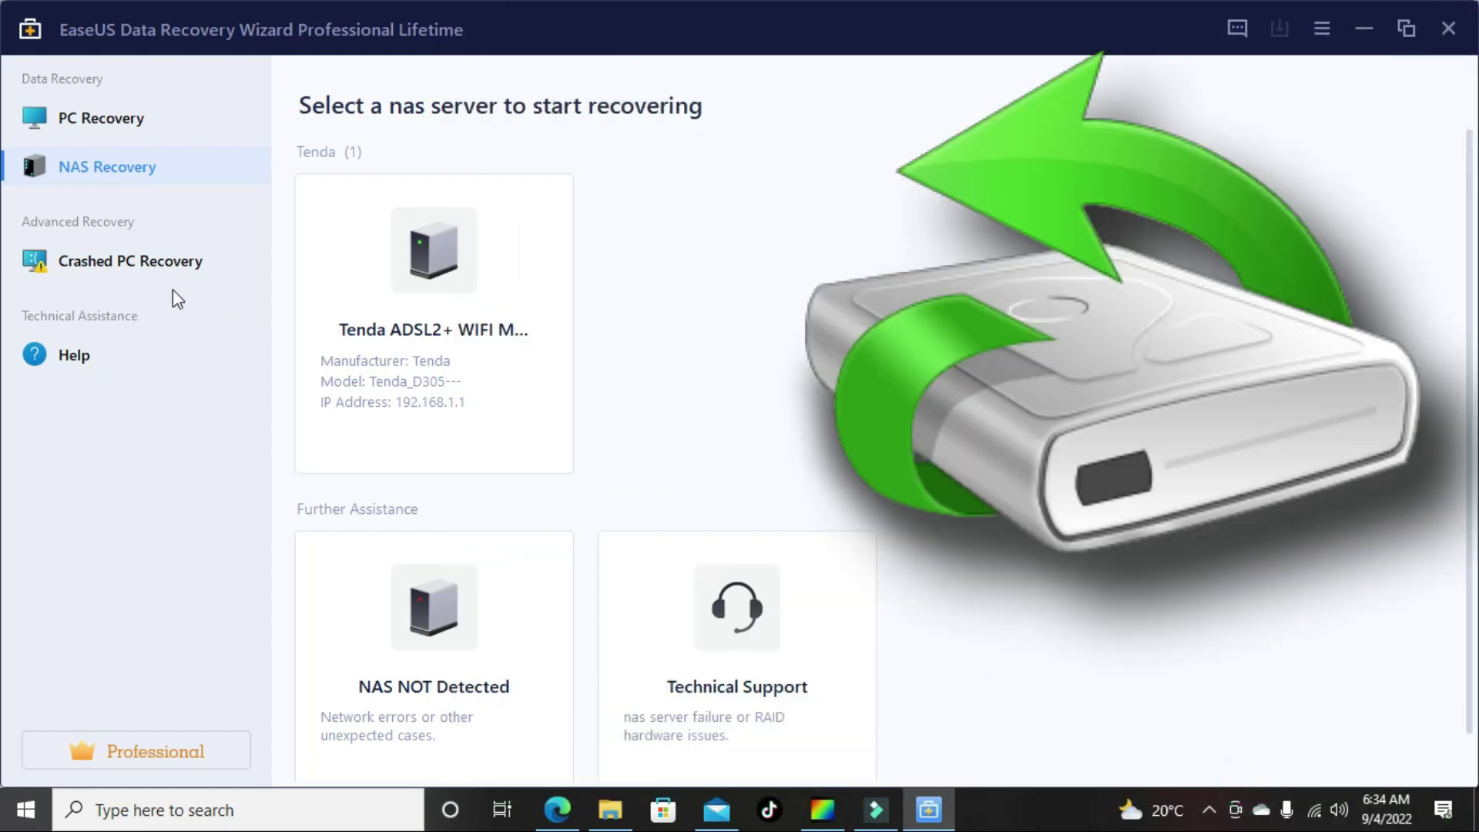
Step: Create a bootable drive for crashed PC recovery on the USB drive AmbarellAction Cam, H:, accepting the format
left_click(116, 268)
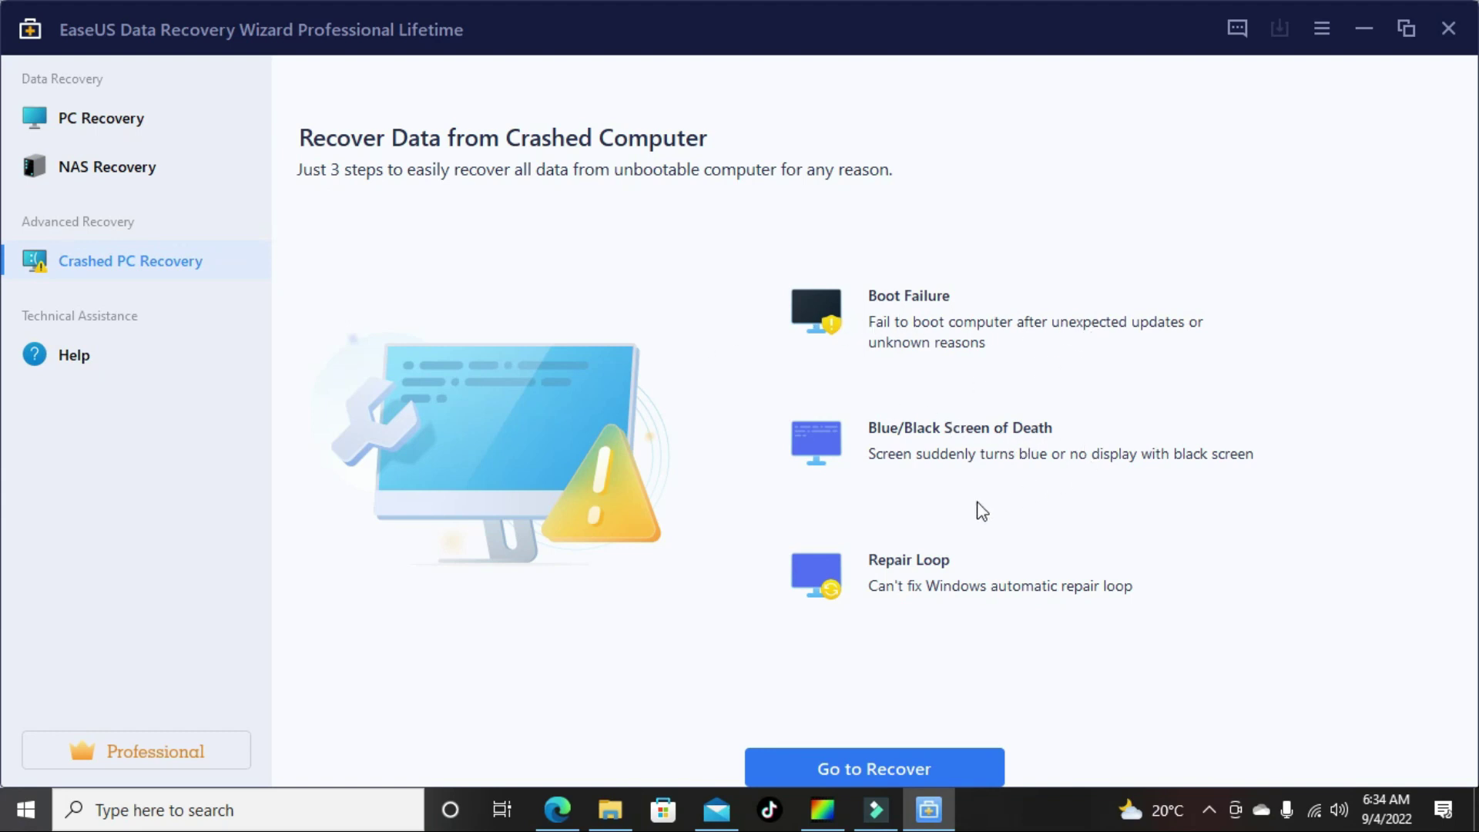
left_click(841, 772)
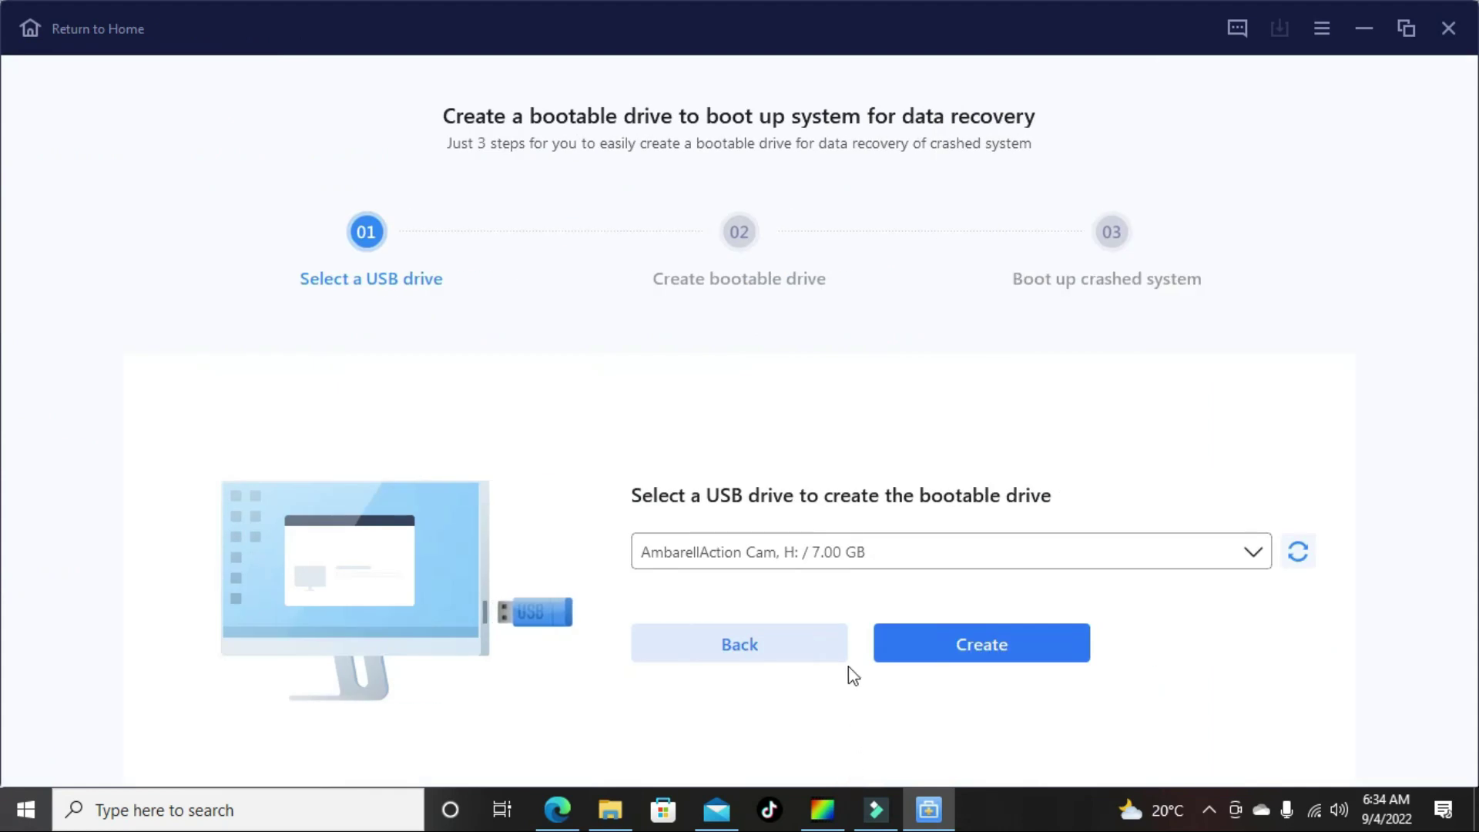
left_click(875, 556)
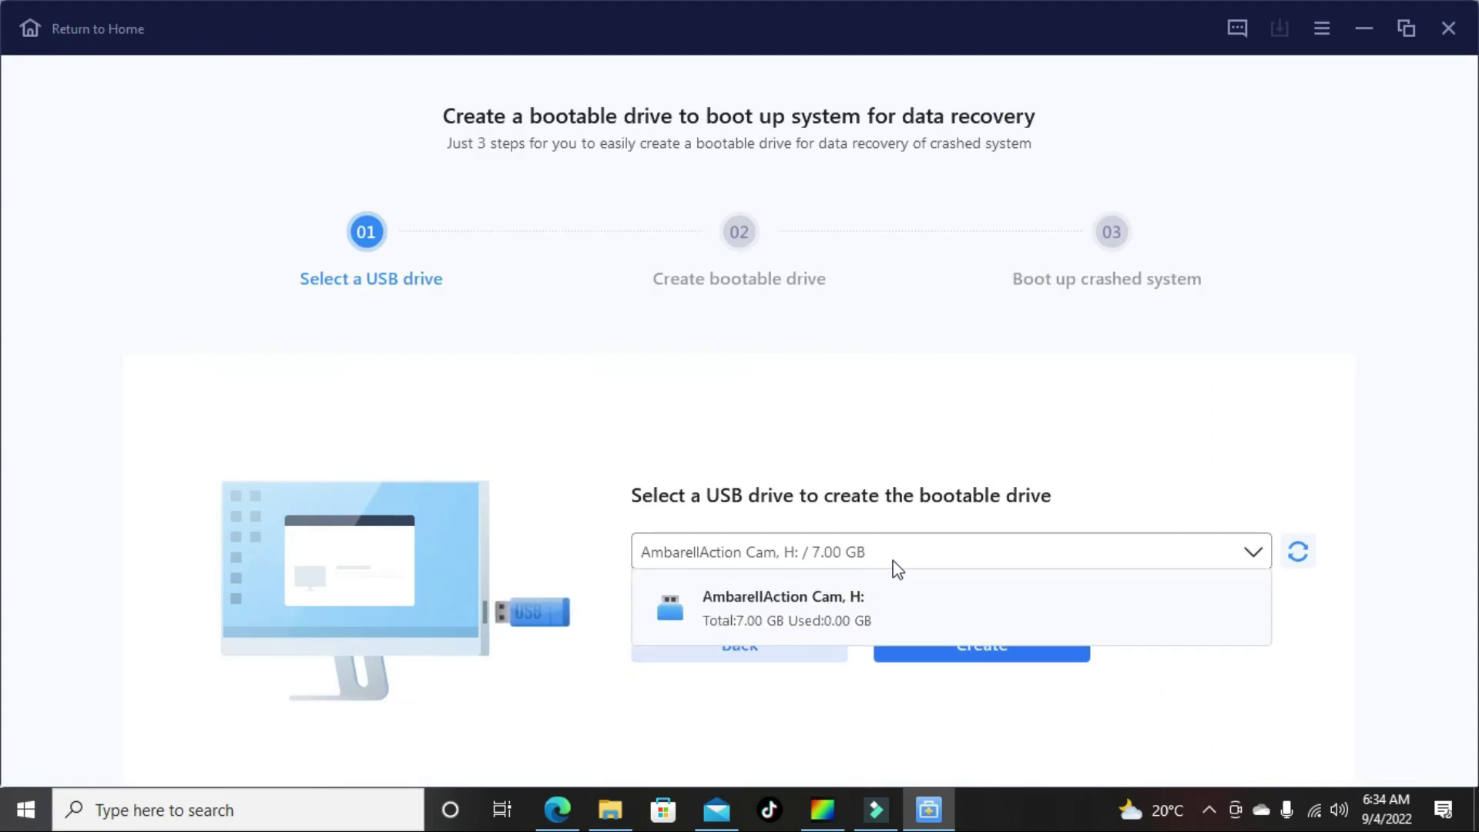
left_click(879, 584)
left_click(958, 640)
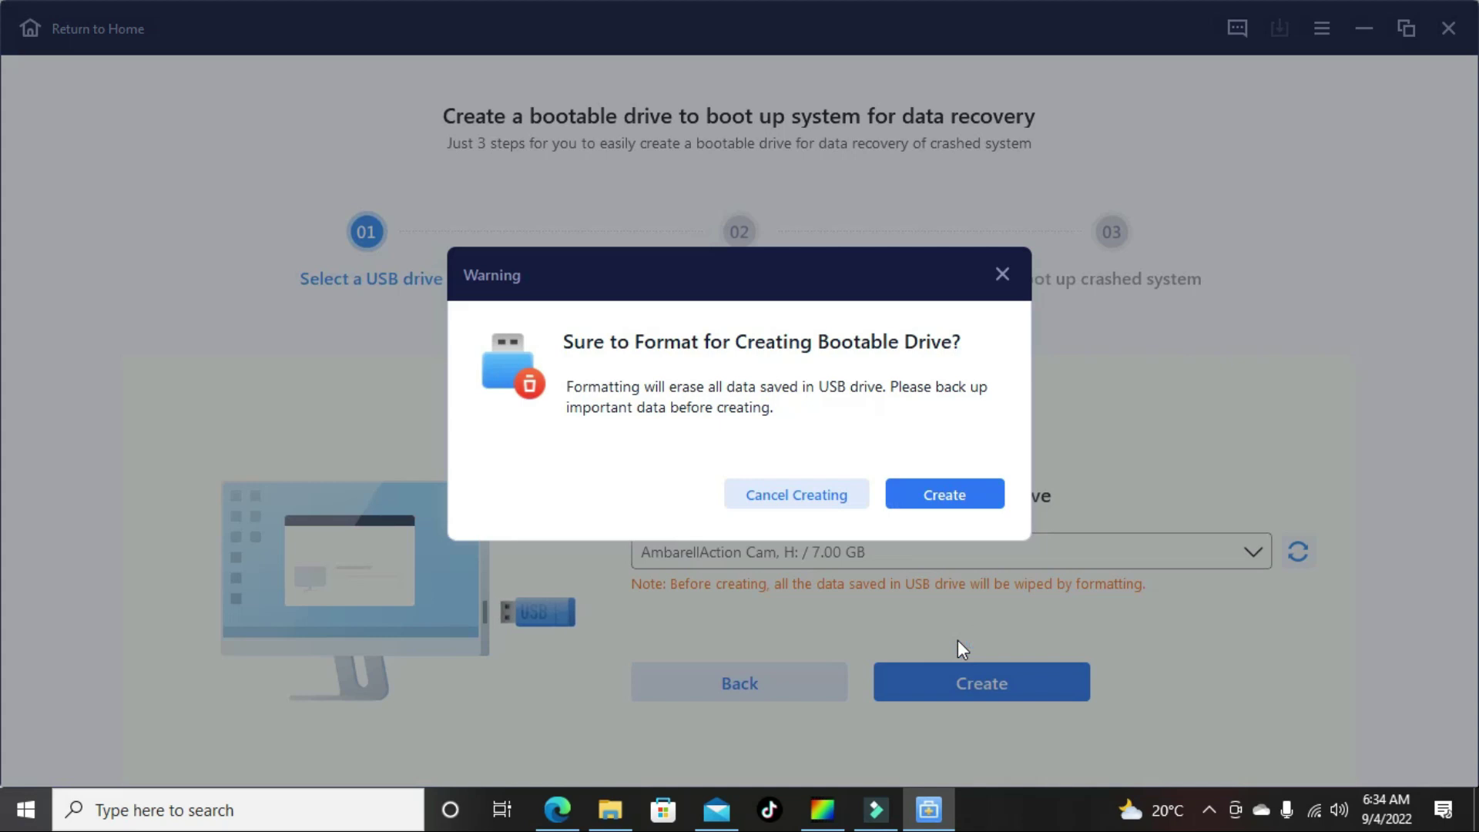
left_click(938, 509)
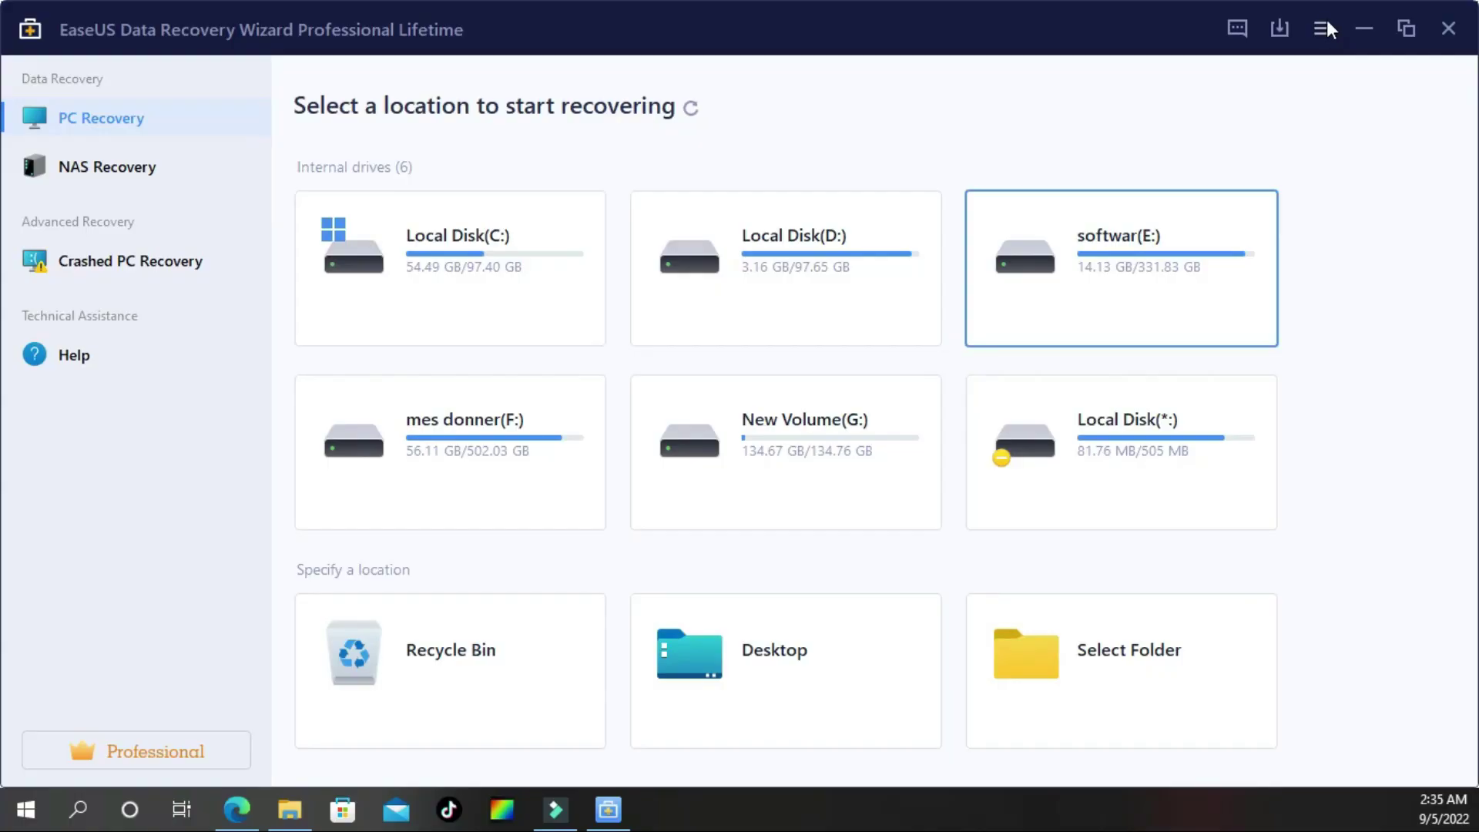
Step: Switch the interface language to Arabic (العربية), and view the NAS recovery and crashed PC recovery pages
left_click(1325, 27)
mouse_move(1175, 135)
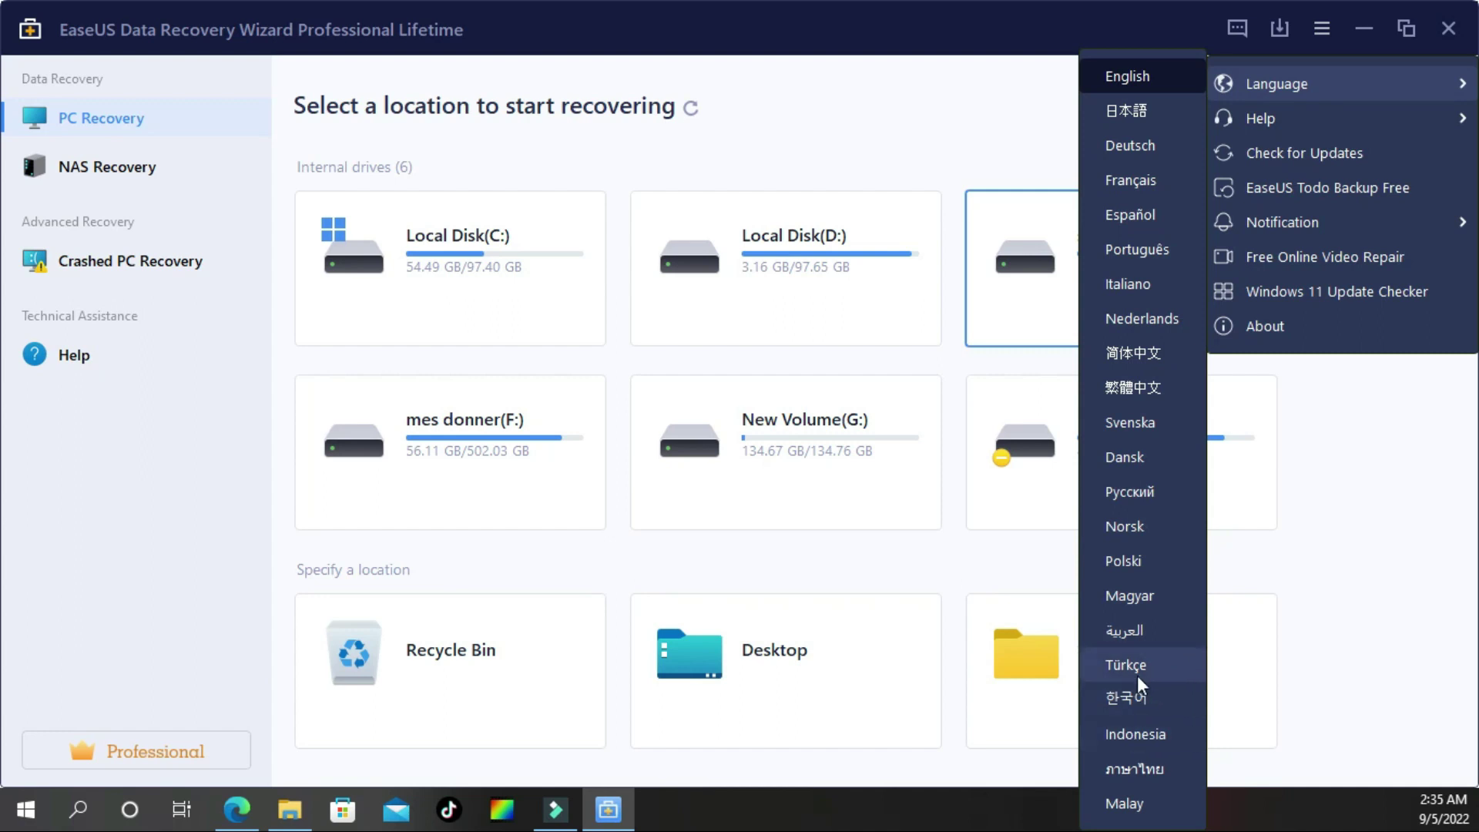
left_click(1142, 633)
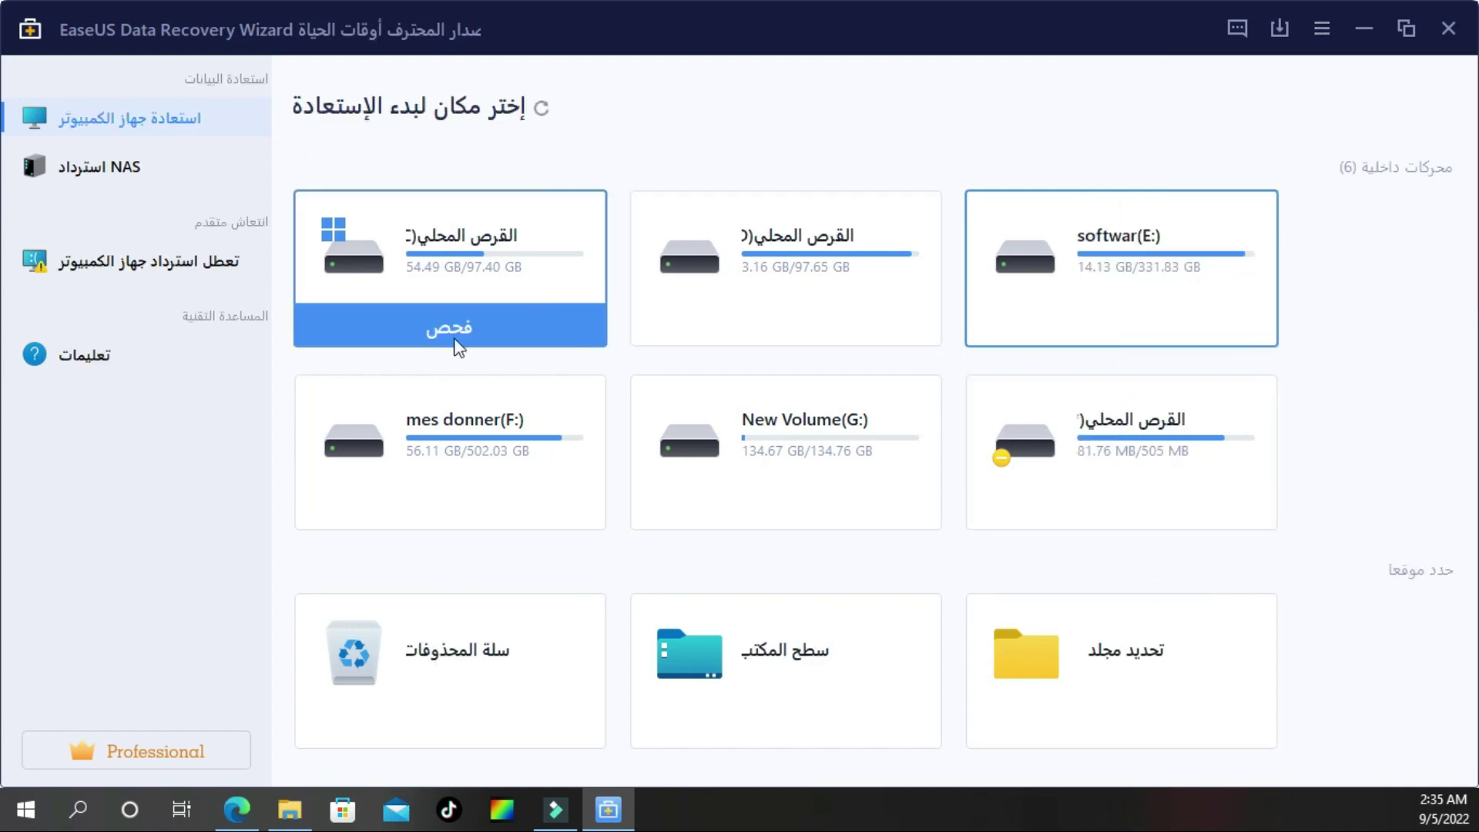
left_click(98, 183)
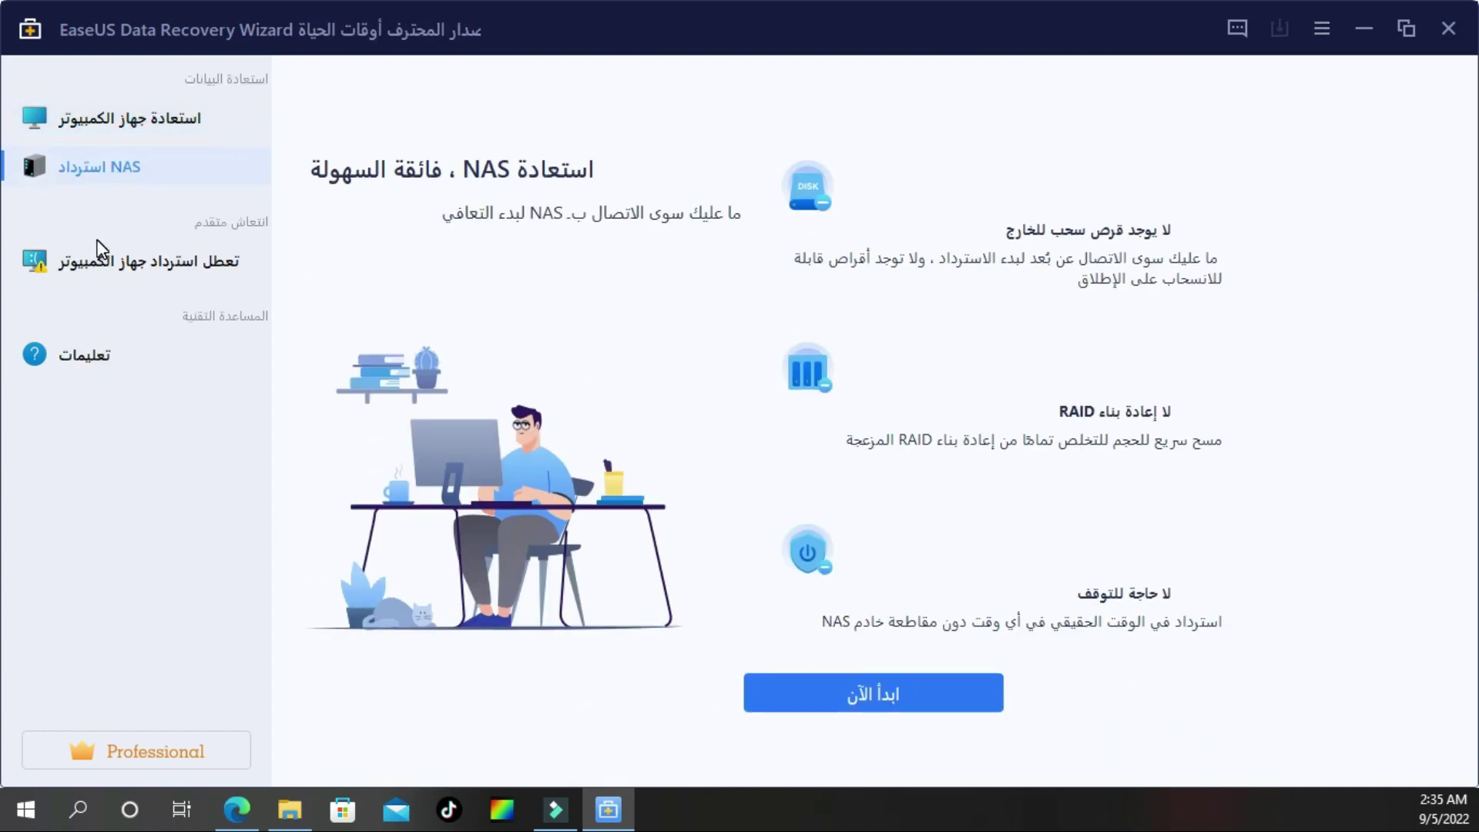
left_click(104, 264)
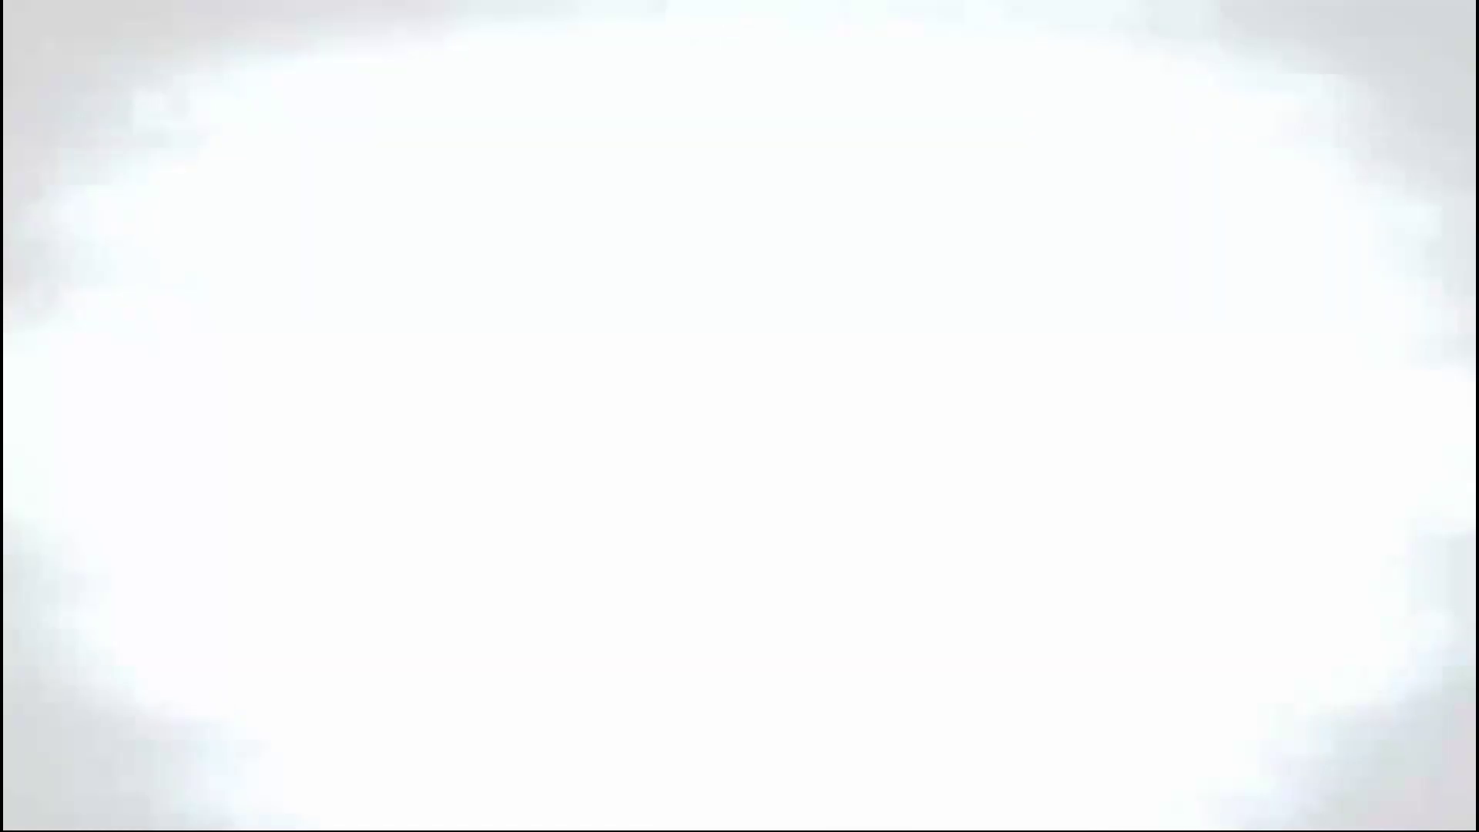